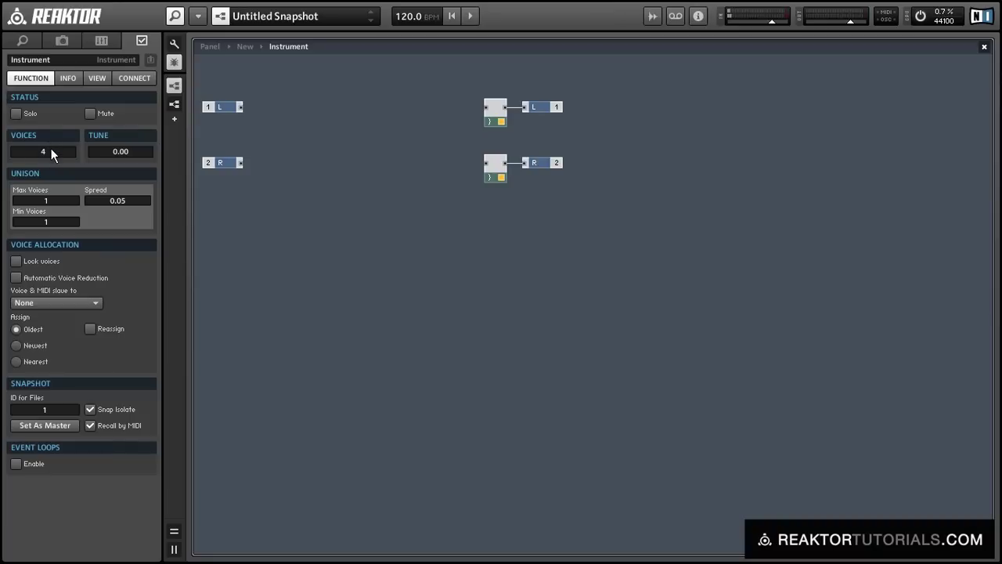
# Raise the instrument's VOICES value from 4 to 8.
pyautogui.moveTo(51, 149); pyautogui.dragTo(53, 145)
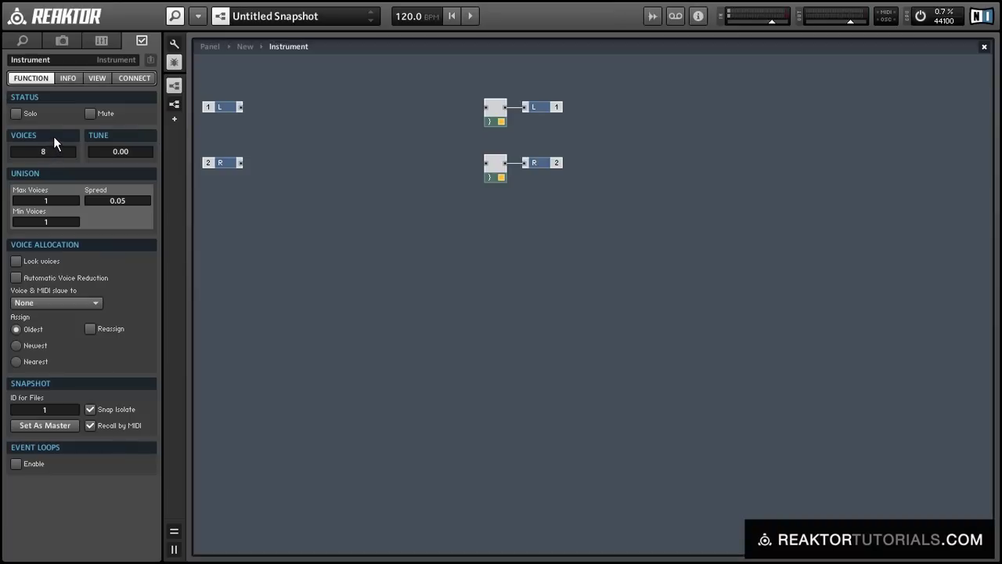
# Add an Instrument > _New - Empty module and open its empty inner structure.
pyautogui.rightClick(309, 192)
pyautogui.moveTo(340, 236)
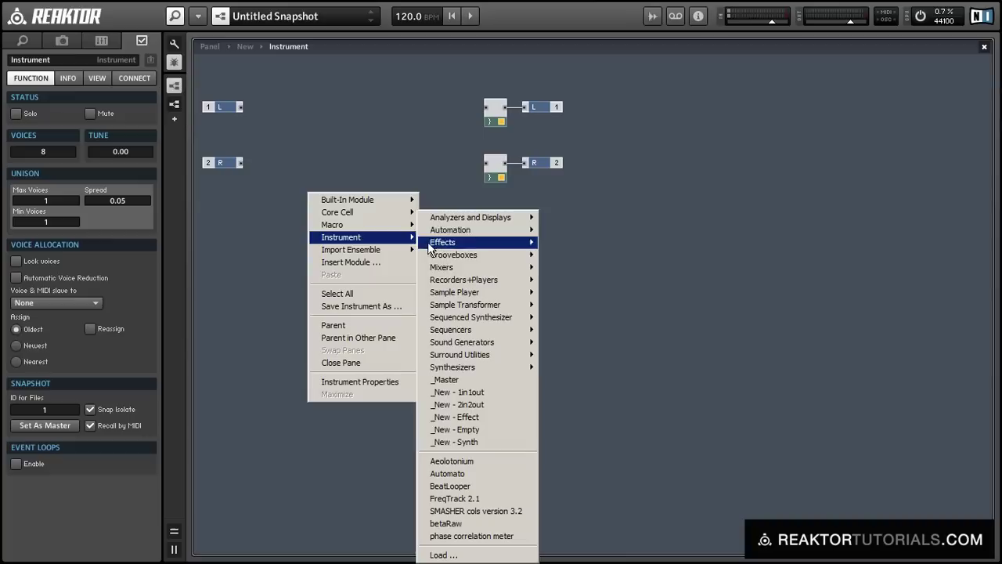
pyautogui.click(453, 433)
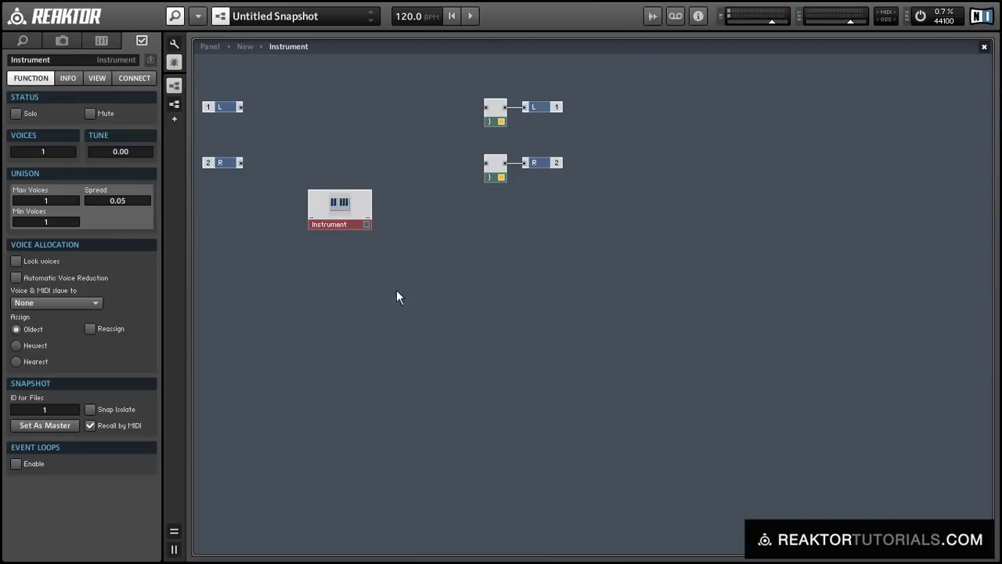
pyautogui.doubleClick(330, 226)
pyautogui.doubleClick(331, 226)
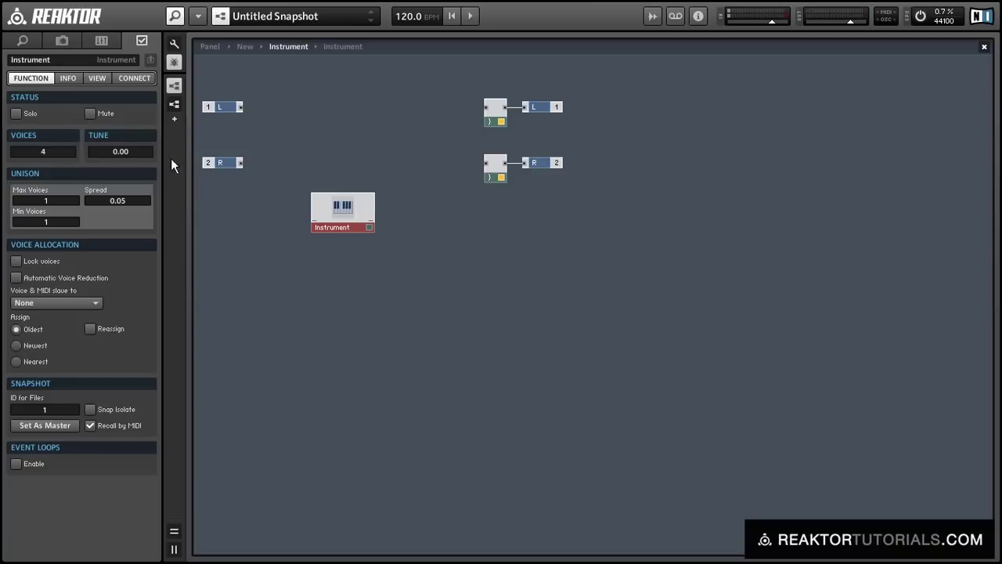
pyautogui.click(231, 226)
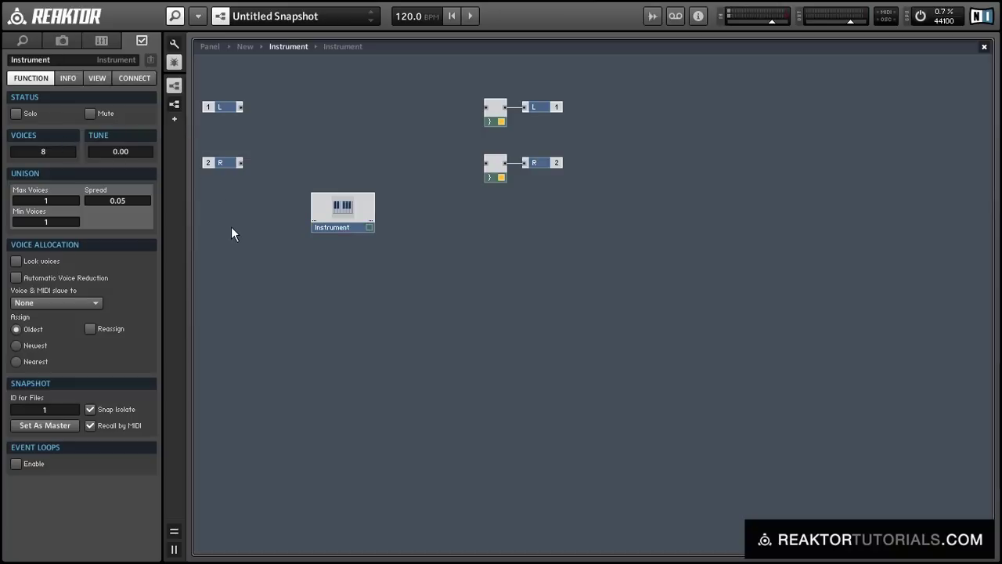
pyautogui.doubleClick(351, 196)
# Insert a NotePitch module and a From Voice module.
pyautogui.rightClick(321, 134)
pyautogui.moveTo(342, 141)
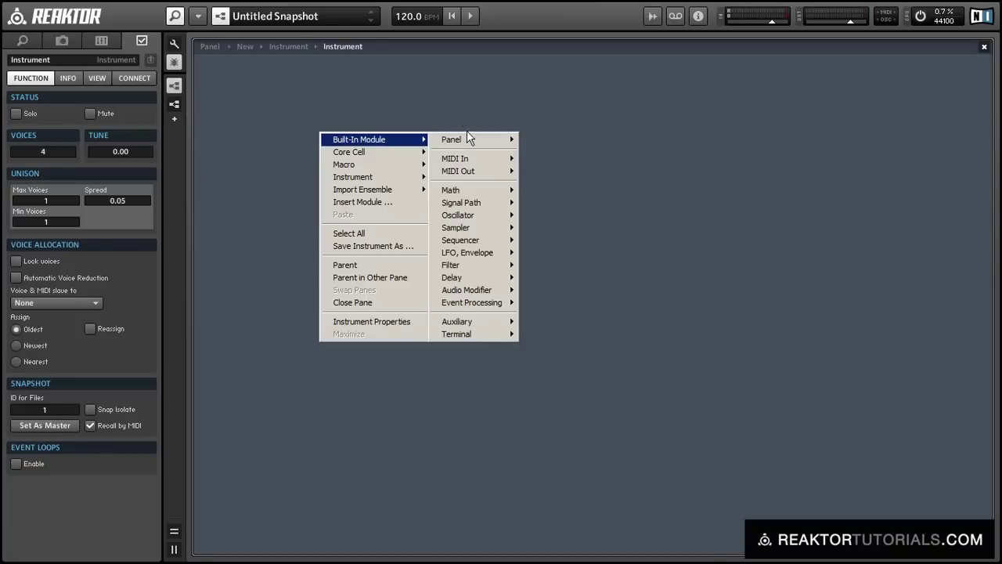
pyautogui.moveTo(488, 161)
pyautogui.click(535, 162)
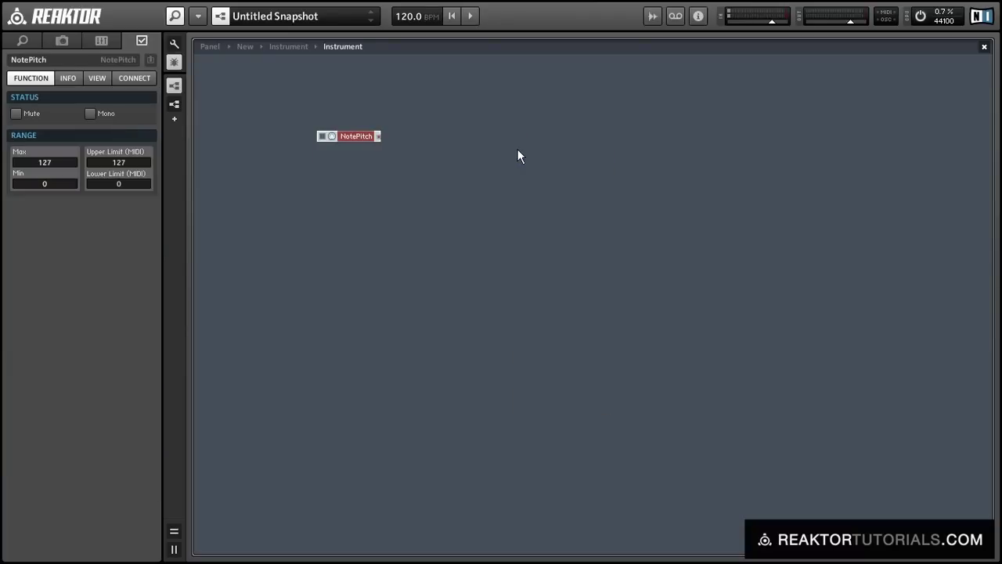
pyautogui.doubleClick(518, 149)
pyautogui.write('from')
pyautogui.press('Return')
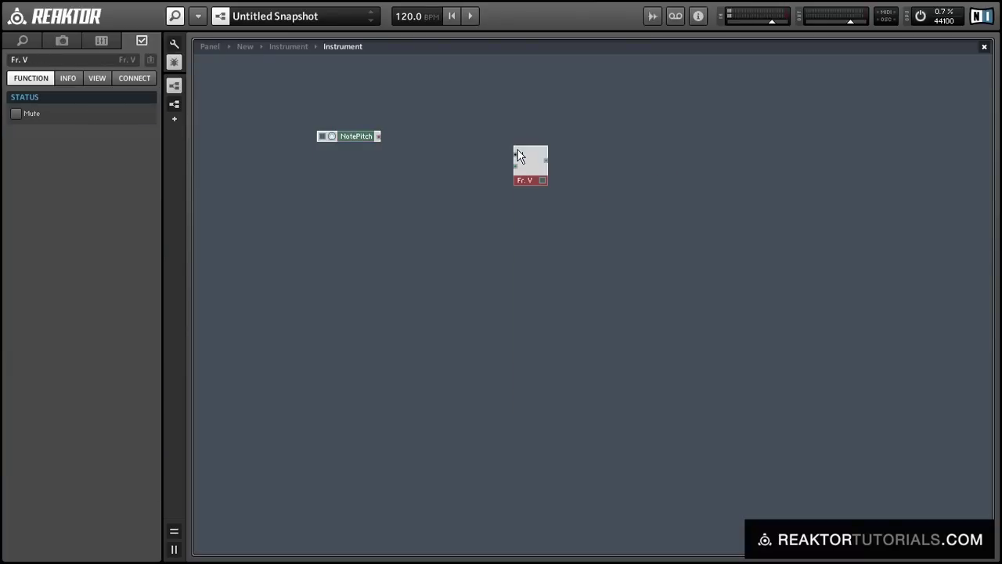
# Give From Voice a constant on V, add an Out port, and wire NotePitch through to Out.
pyautogui.rightClick(516, 154)
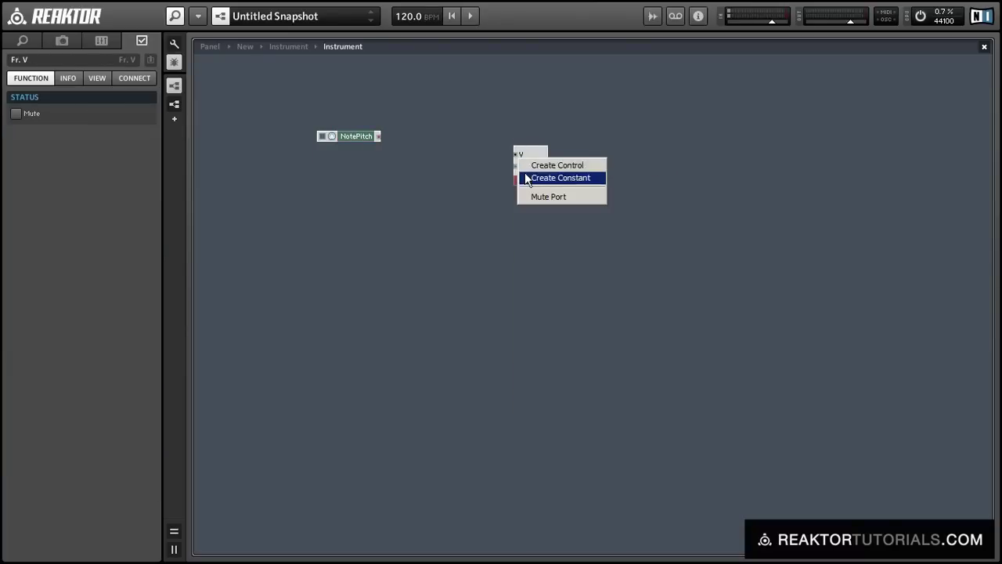
pyautogui.click(557, 175)
pyautogui.doubleClick(557, 169)
pyautogui.write('ou')
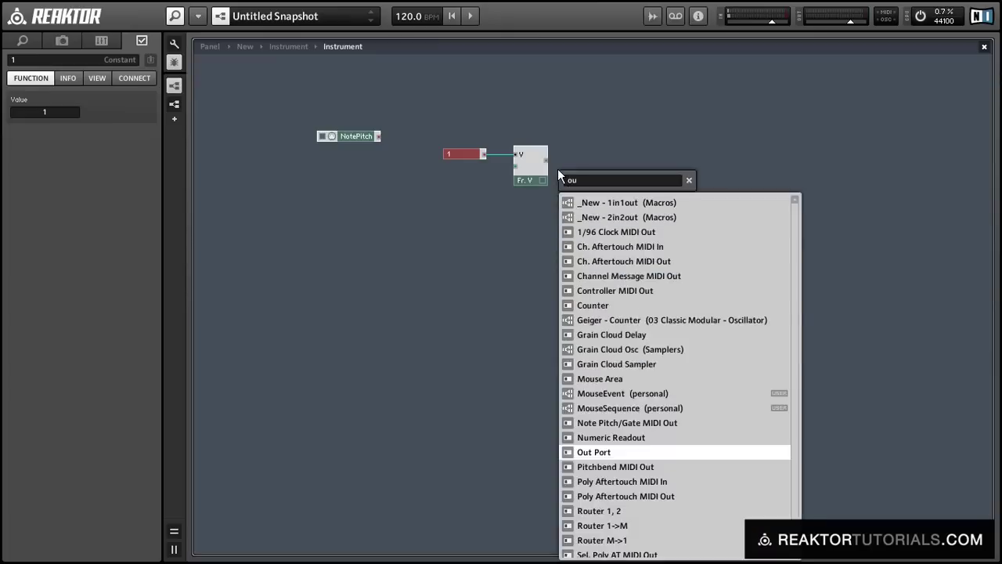
pyautogui.press('Return')
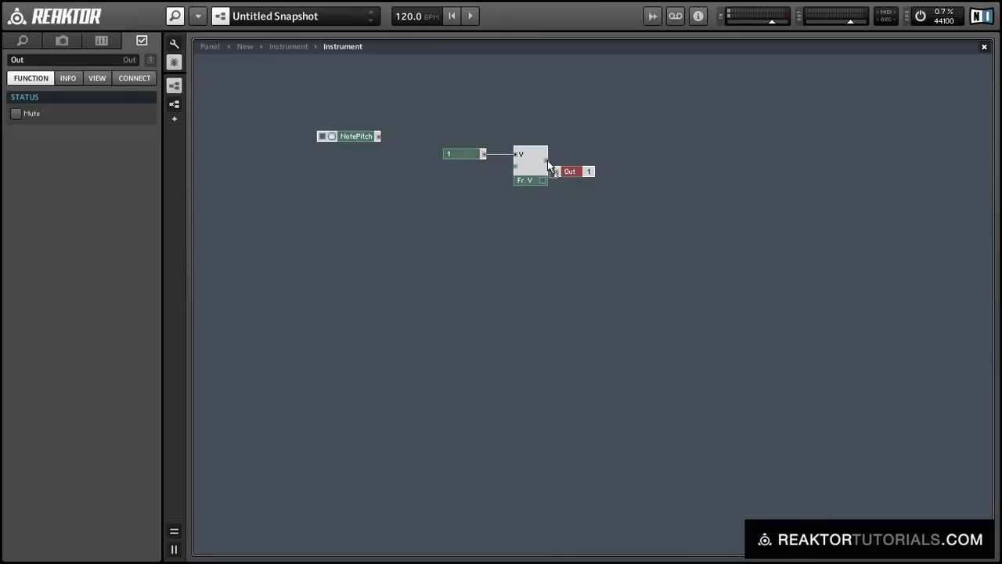
pyautogui.click(568, 186)
pyautogui.moveTo(592, 171); pyautogui.dragTo(607, 161)
pyautogui.moveTo(373, 138); pyautogui.dragTo(516, 167)
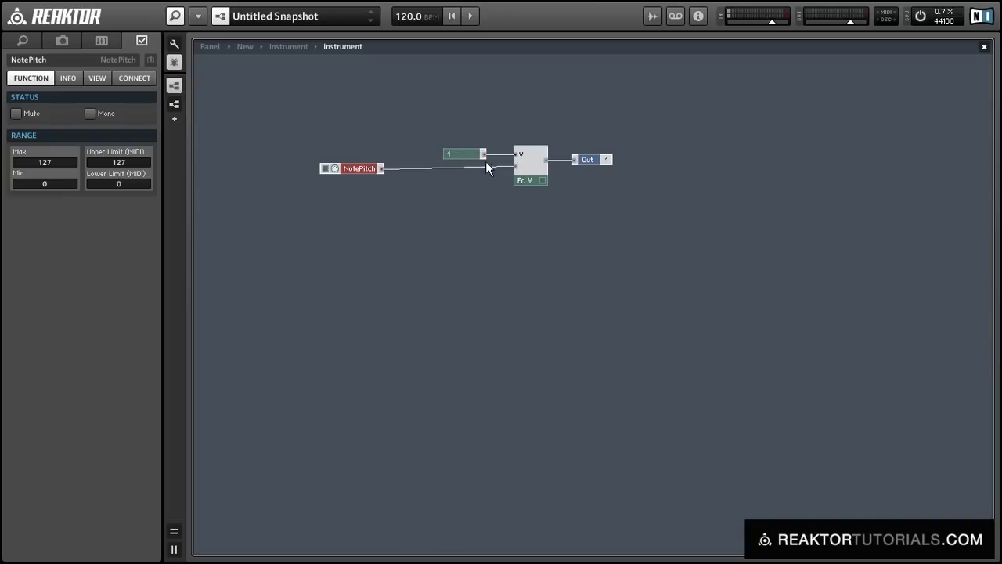
pyautogui.moveTo(355, 176); pyautogui.dragTo(362, 173)
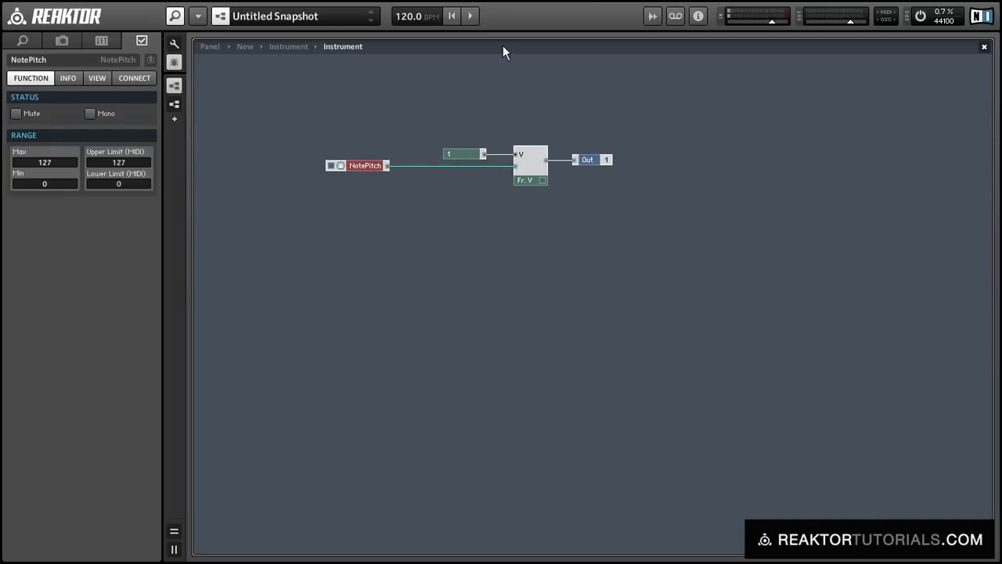
# Duplicate the constant, From Voice and Out chain below and set the new constant to 2.
pyautogui.click(464, 124)
pyautogui.moveTo(452, 107); pyautogui.dragTo(624, 213)
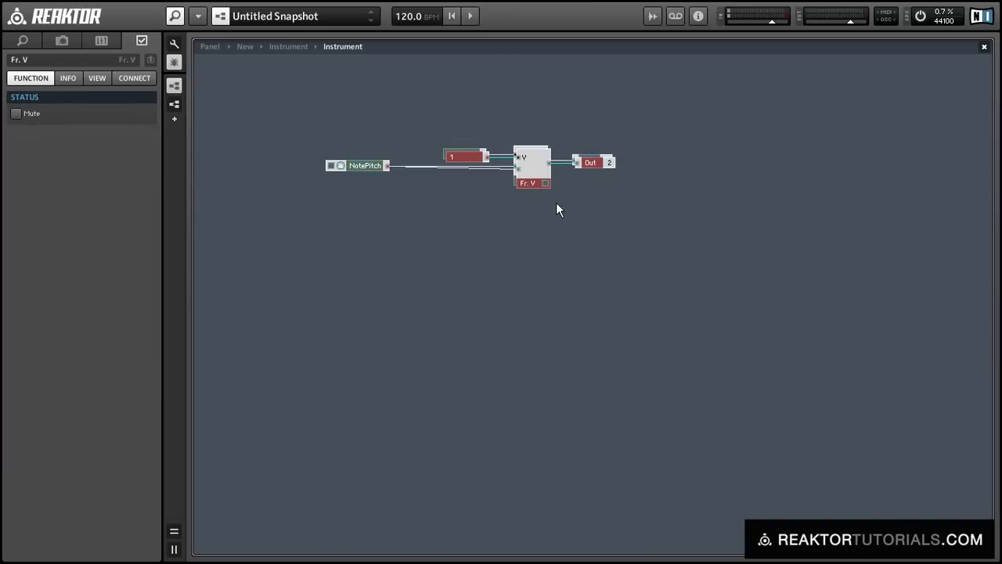
pyautogui.moveTo(540, 191); pyautogui.dragTo(535, 198)
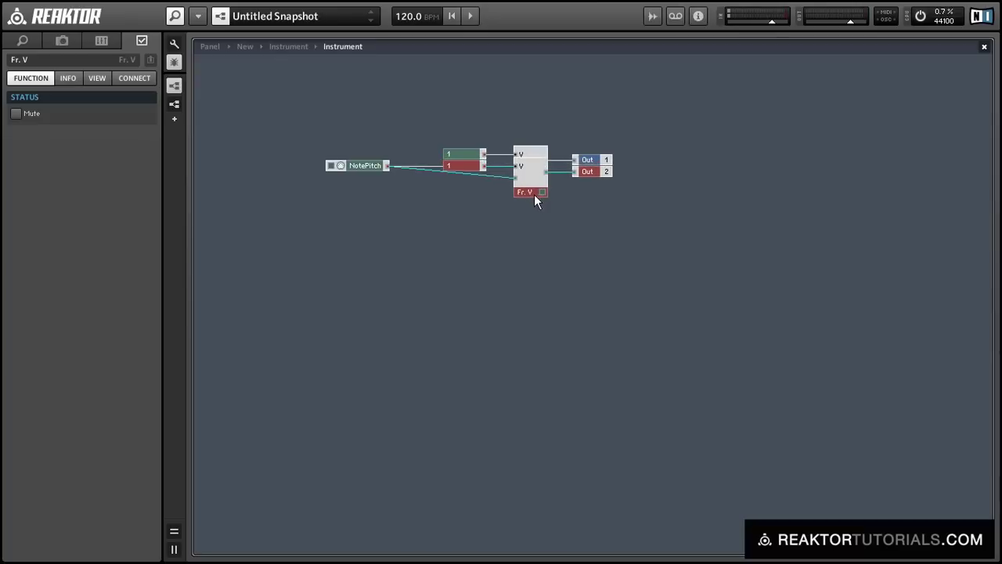
pyautogui.click(505, 204)
pyautogui.click(458, 168)
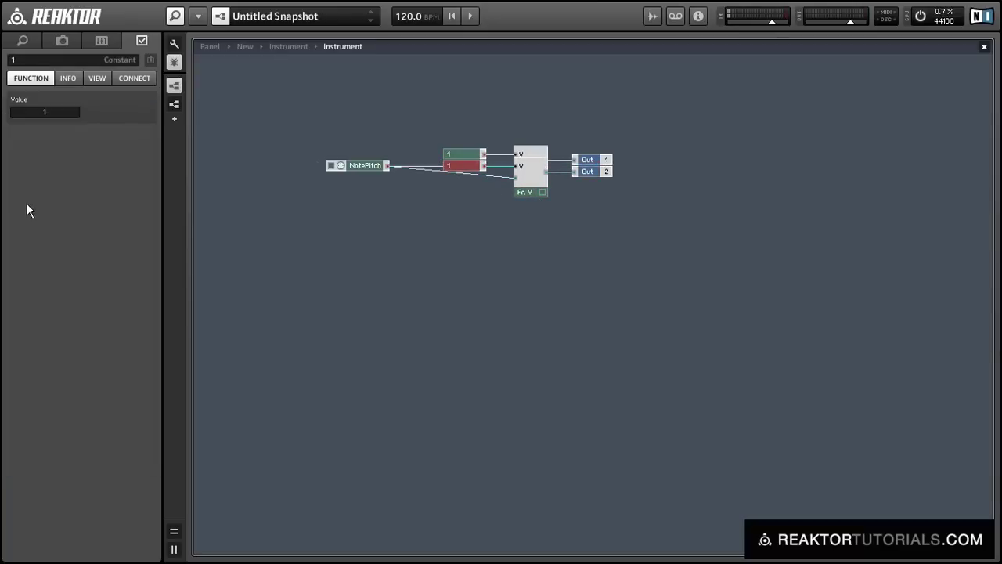
pyautogui.click(20, 110)
pyautogui.write('2')
pyautogui.press('Return')
pyautogui.click(786, 126)
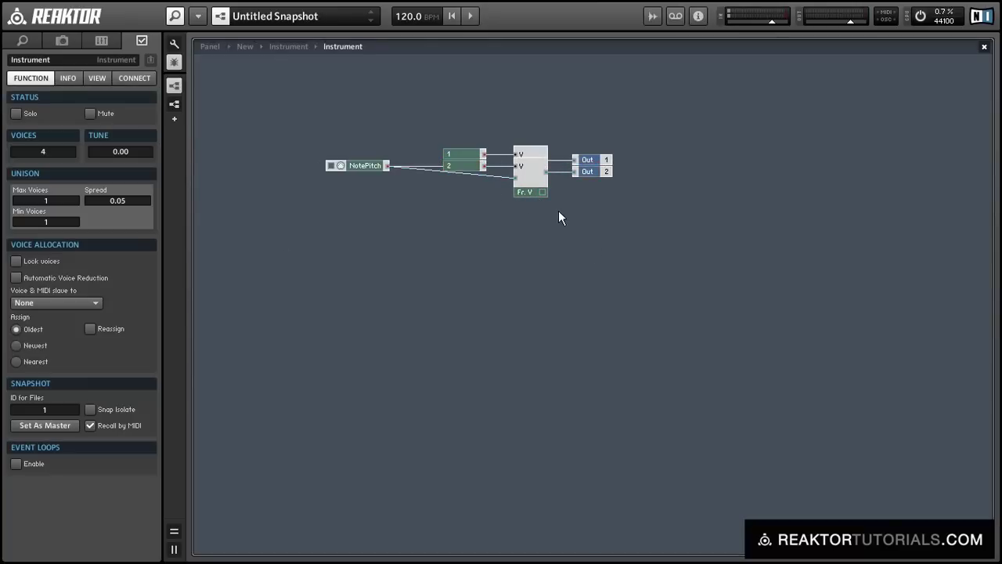
# Duplicate the constants, From Voice modules and Outs into a third and fourth chain, wiring Out 3.
pyautogui.moveTo(536, 191); pyautogui.dragTo(574, 191)
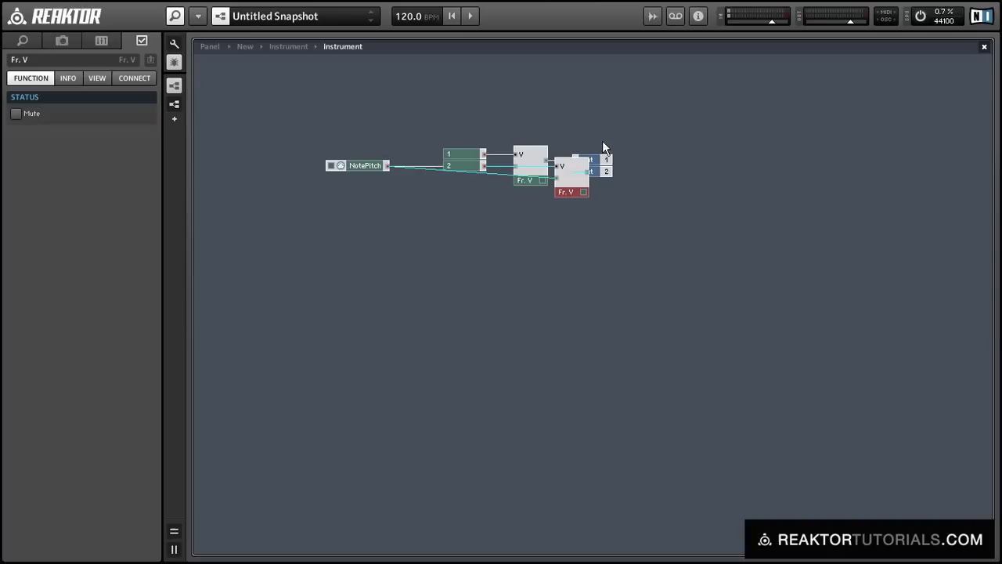
pyautogui.moveTo(603, 140); pyautogui.dragTo(609, 188)
pyautogui.moveTo(607, 165); pyautogui.dragTo(745, 162)
pyautogui.moveTo(565, 213); pyautogui.dragTo(453, 123)
pyautogui.moveTo(578, 201); pyautogui.dragTo(571, 212)
pyautogui.moveTo(572, 258); pyautogui.dragTo(659, 213)
pyautogui.click(649, 228)
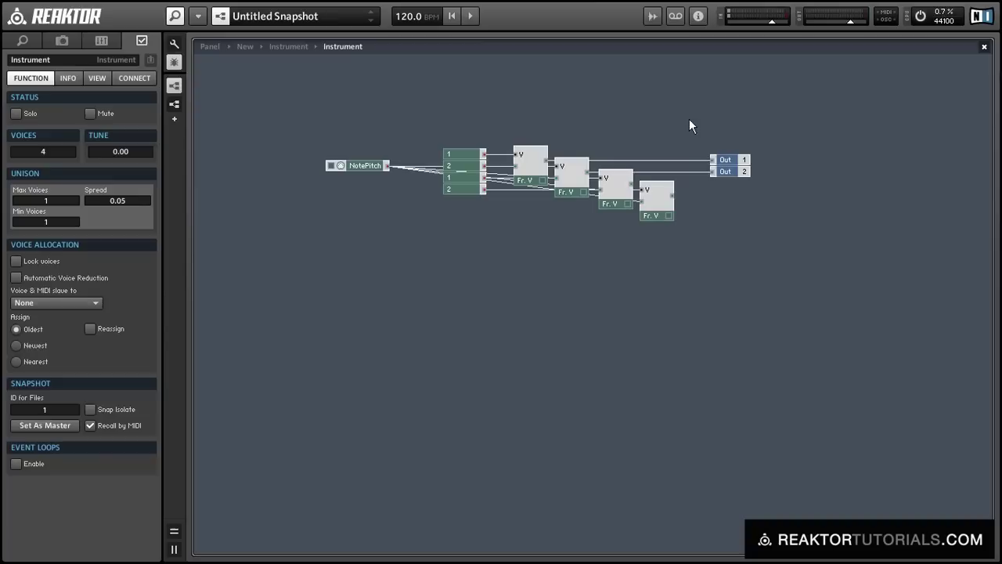
pyautogui.moveTo(697, 125); pyautogui.dragTo(729, 193)
pyautogui.hotkey('ctrl', 'd')
pyautogui.moveTo(633, 183); pyautogui.dragTo(713, 195)
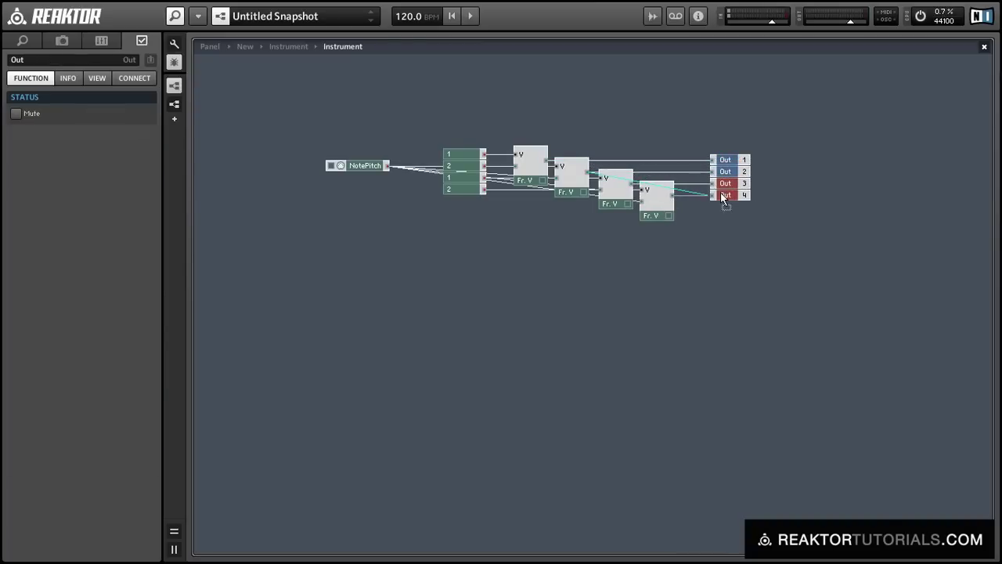
# Set the new constants to 3 and 4 and move NotePitch beside the constants.
pyautogui.click(449, 178)
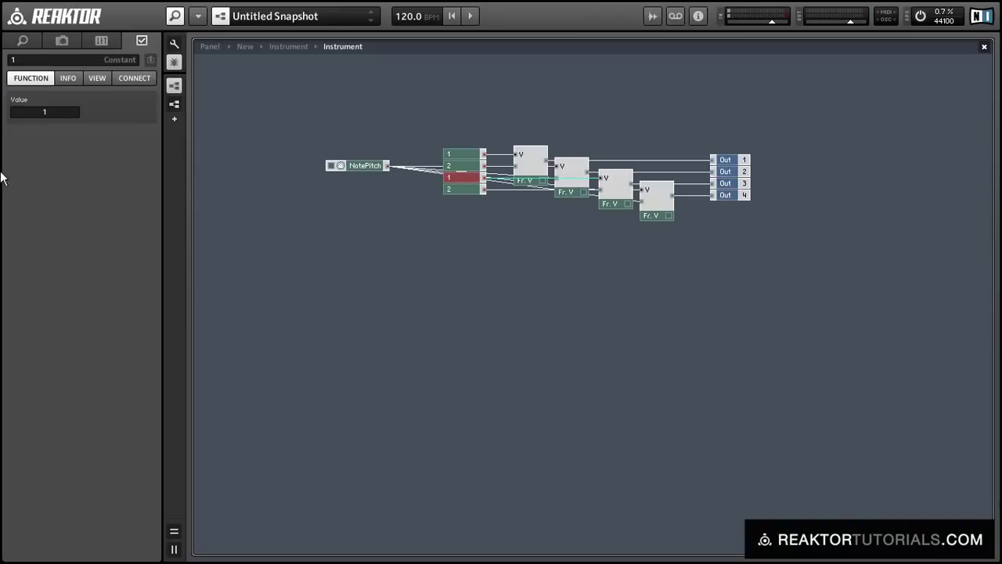
pyautogui.click(28, 110)
pyautogui.write('3')
pyautogui.click(460, 207)
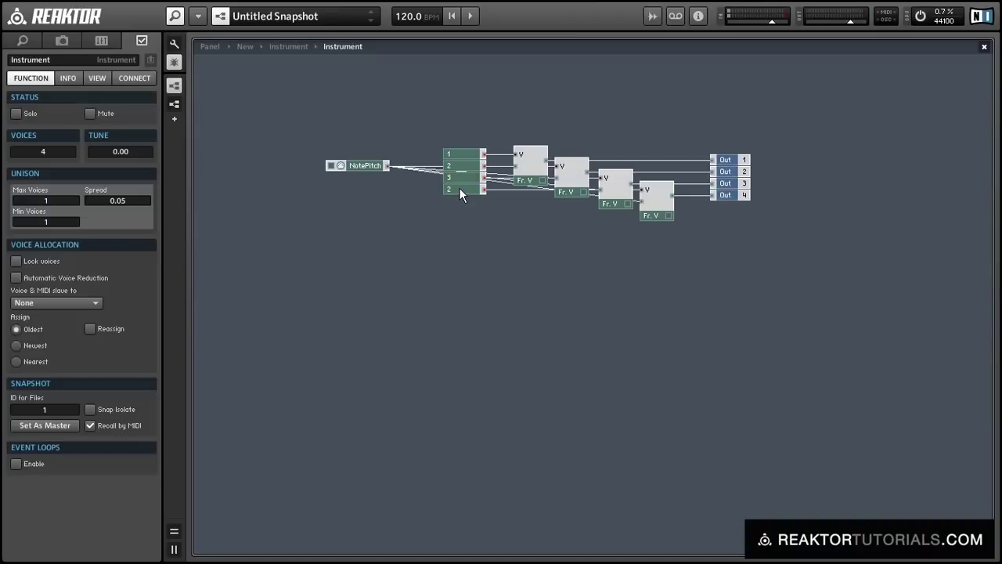
pyautogui.click(460, 190)
pyautogui.click(53, 112)
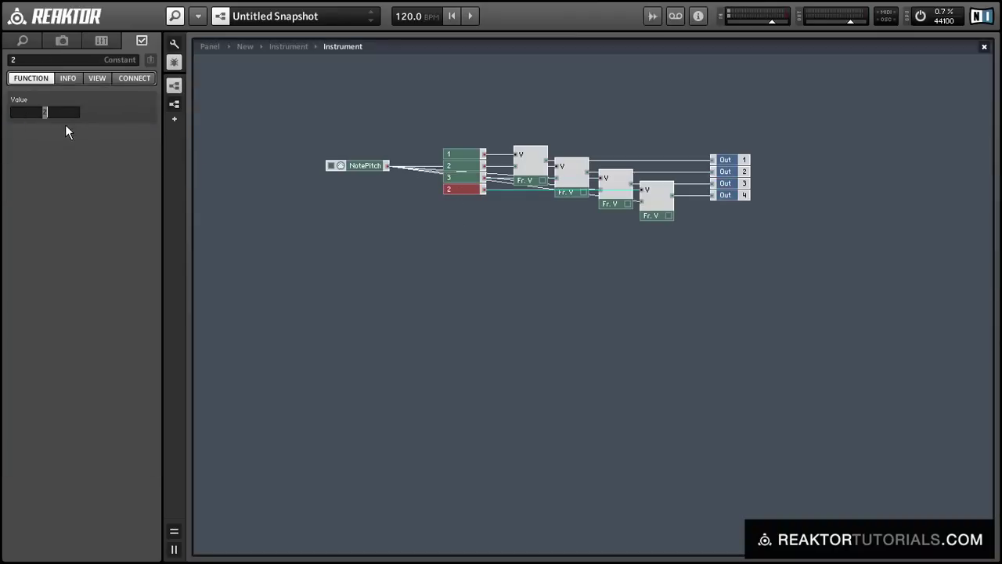
pyautogui.write('4')
pyautogui.click(392, 212)
pyautogui.moveTo(356, 167); pyautogui.dragTo(452, 202)
# Duplicate the whole voice-split group below the original and delete the copy's NotePitch.
pyautogui.click(401, 199)
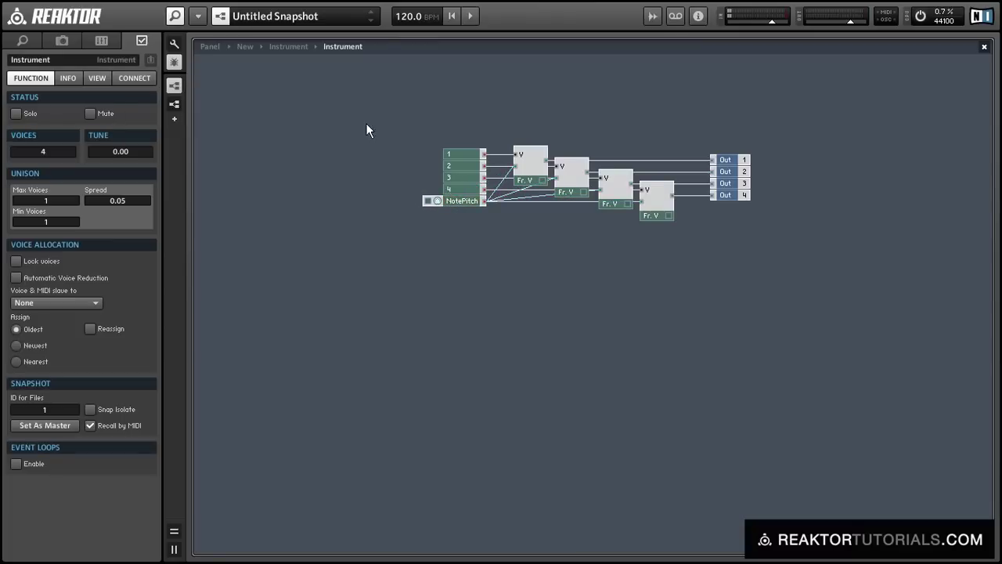
pyautogui.moveTo(365, 114); pyautogui.dragTo(793, 335)
pyautogui.hotkey('ctrl', 'd')
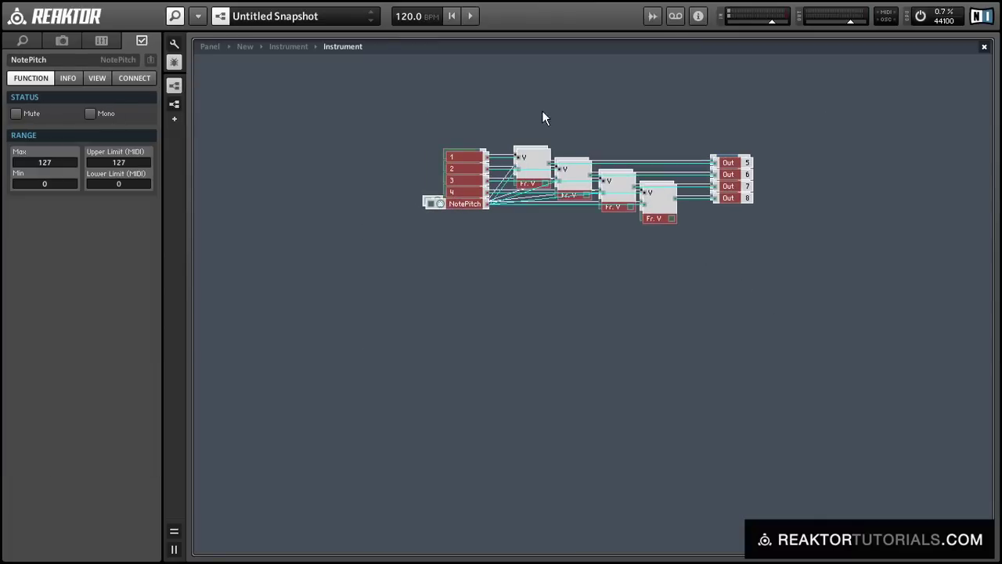
pyautogui.moveTo(661, 216); pyautogui.dragTo(660, 309)
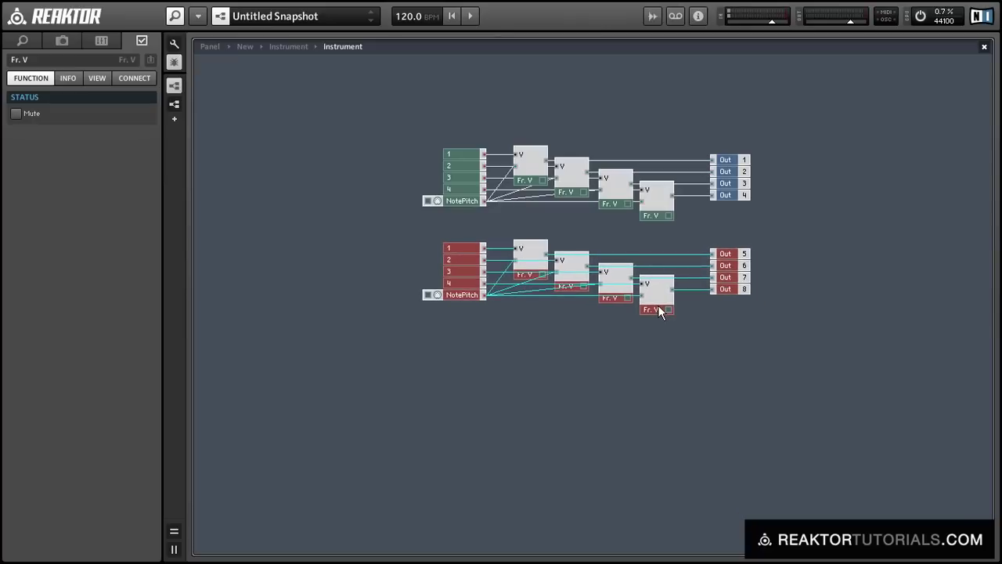
pyautogui.click(580, 380)
pyautogui.click(439, 300)
pyautogui.press('Delete')
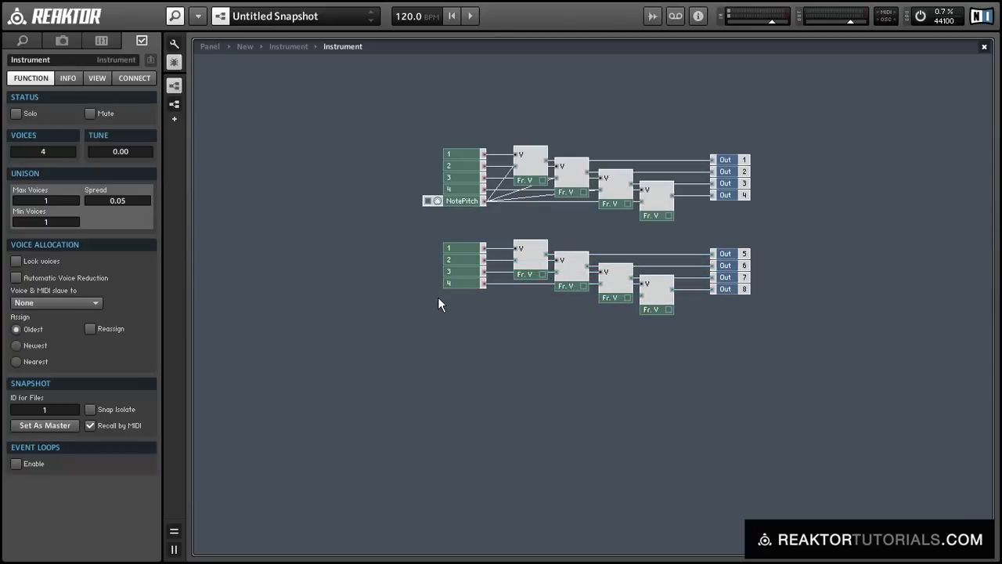
# Insert a Gate MIDI In module under constant 4 and wire it into the From Voice inputs.
pyautogui.doubleClick(439, 298)
pyautogui.write('gate')
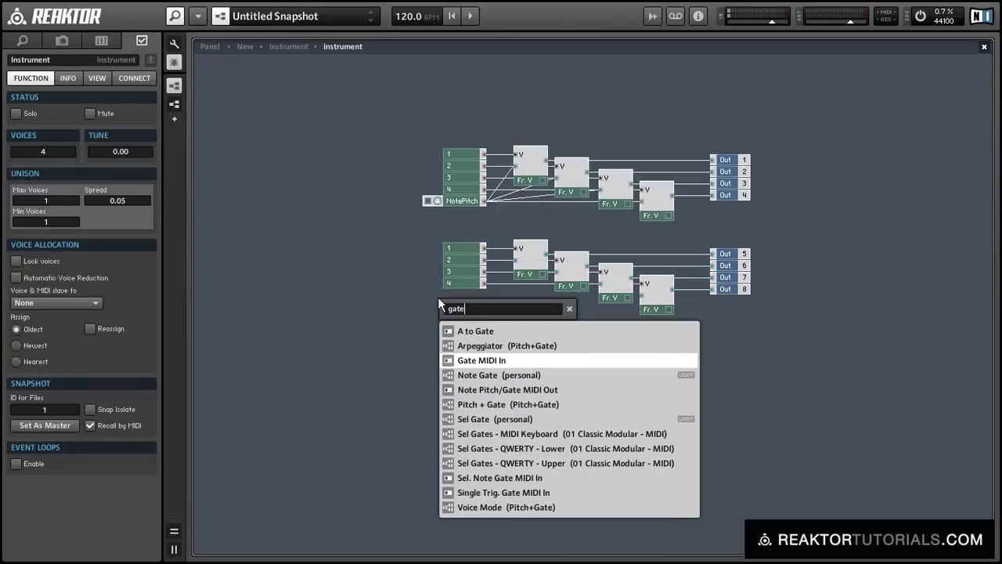
pyautogui.press('Return')
pyautogui.moveTo(467, 298); pyautogui.dragTo(475, 291)
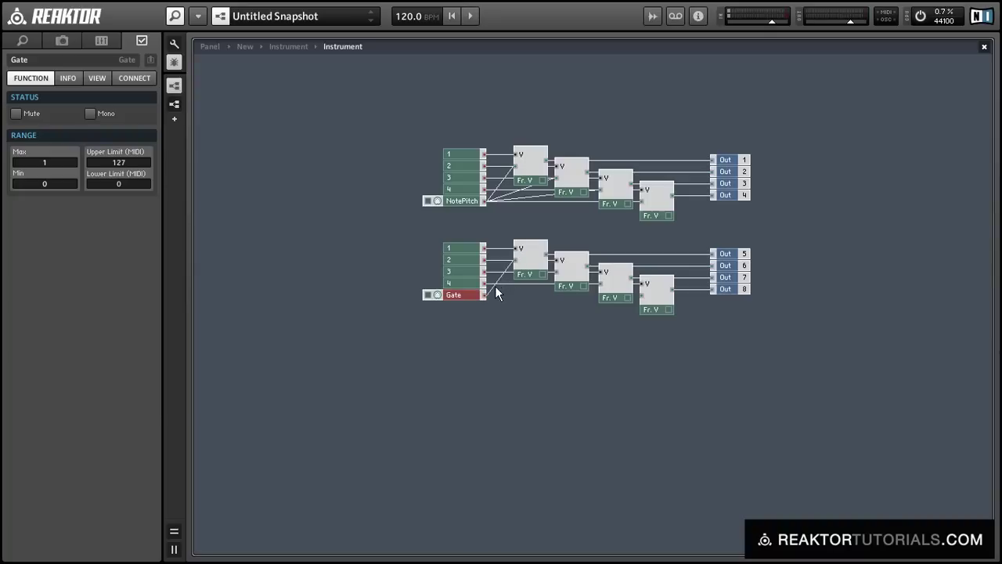
pyautogui.moveTo(484, 295); pyautogui.dragTo(557, 272)
pyautogui.moveTo(485, 295); pyautogui.dragTo(600, 283)
pyautogui.moveTo(484, 298); pyautogui.dragTo(643, 294)
# Back at the parent level, insert a Macro module and enter it.
pyautogui.doubleClick(550, 378)
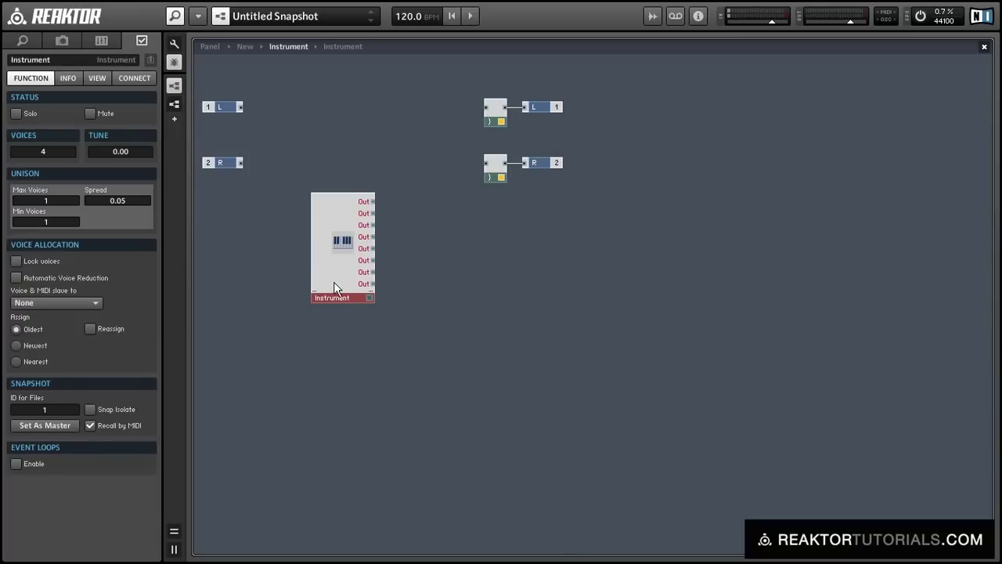
pyautogui.click(402, 271)
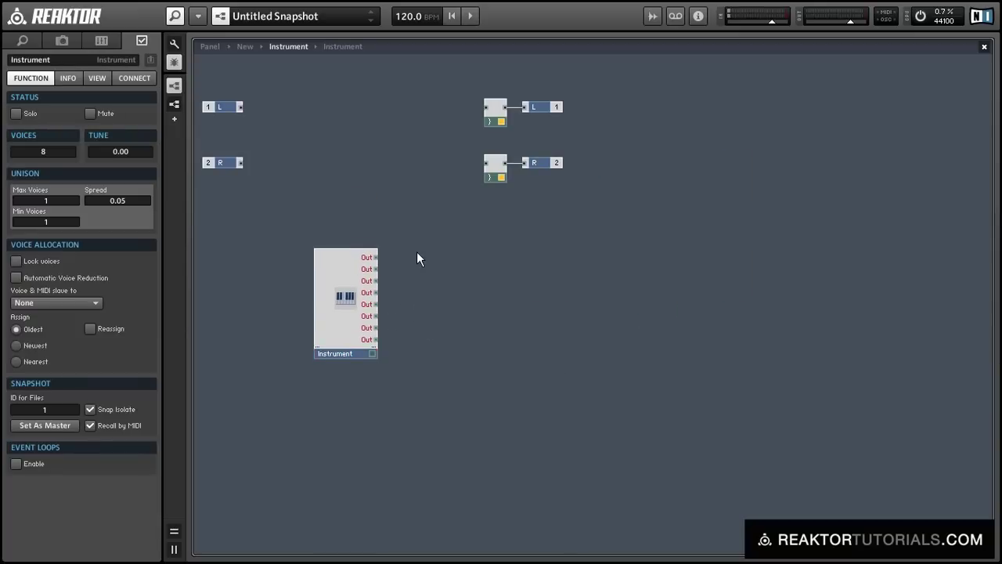
pyautogui.doubleClick(423, 250)
pyautogui.write('mac')
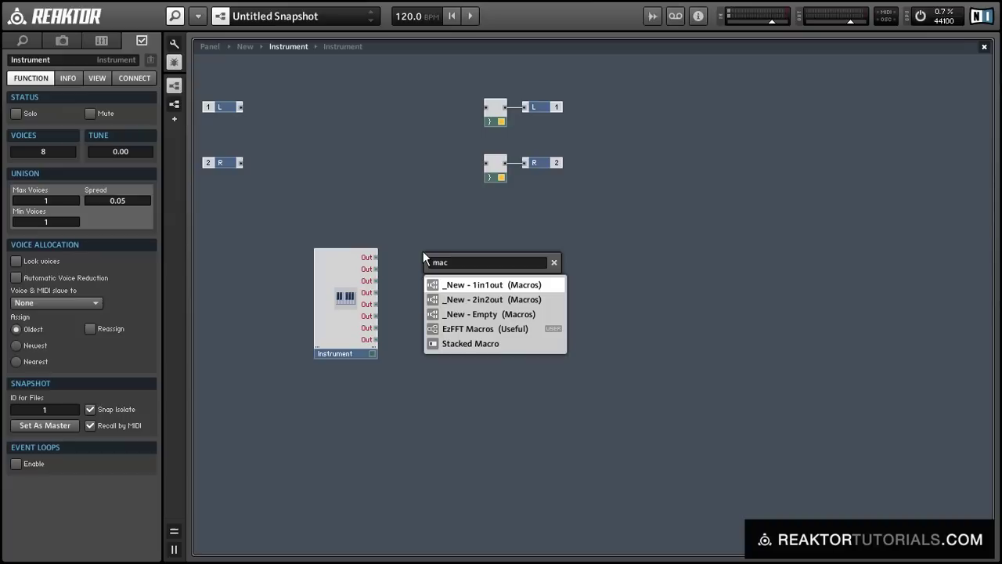
pyautogui.press('Return')
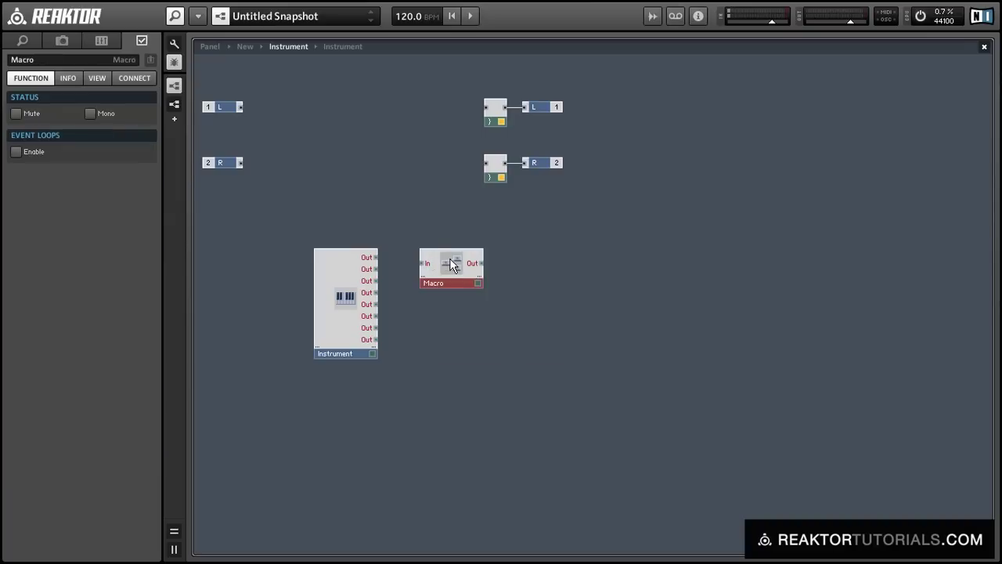
pyautogui.doubleClick(449, 265)
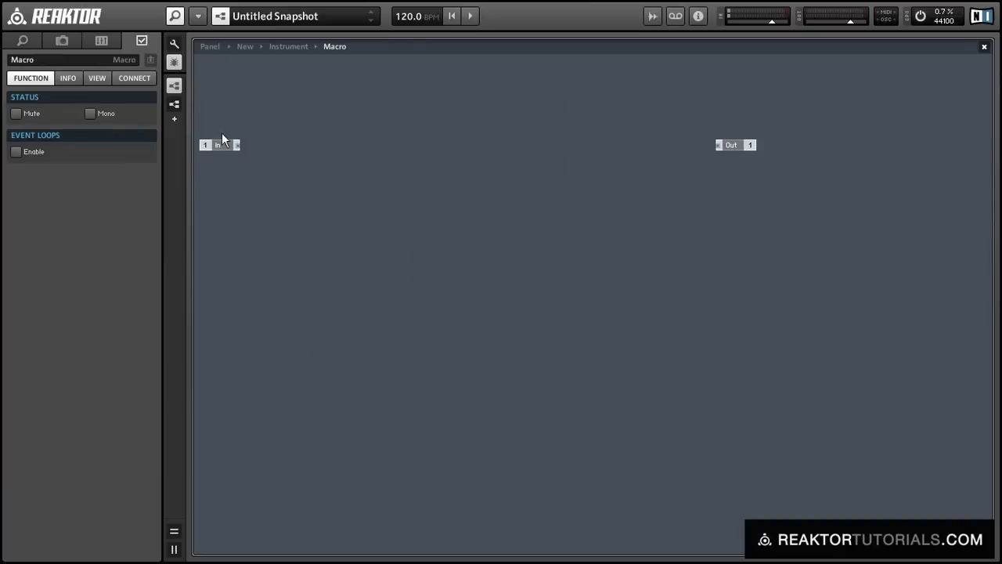
pyautogui.moveTo(224, 145); pyautogui.dragTo(259, 153)
# Add a To Voice module with a constant of 1 on its voice input, fed by In.
pyautogui.click(360, 133)
pyautogui.doubleClick(360, 132)
pyautogui.write('to voi')
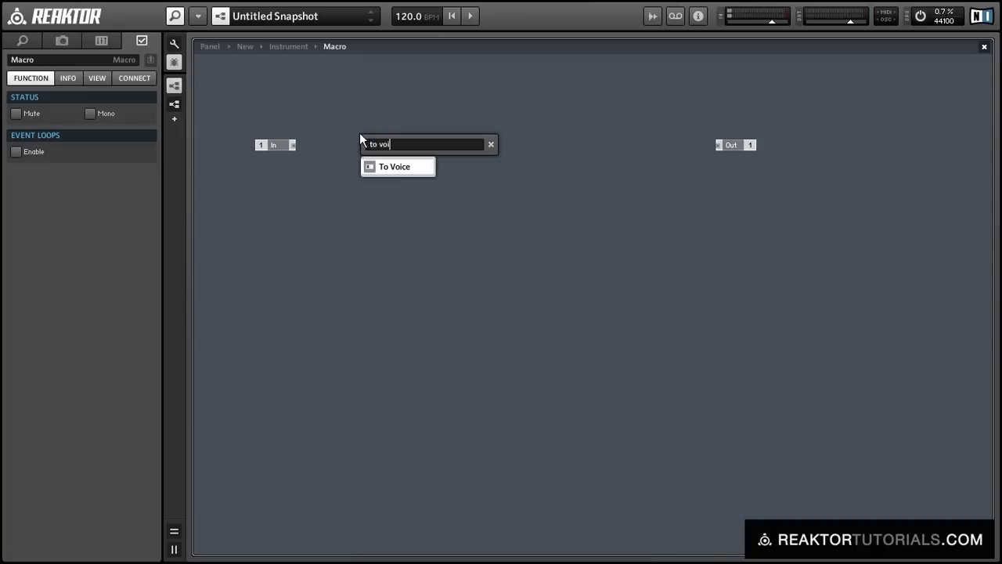
pyautogui.press('Return')
pyautogui.moveTo(359, 134); pyautogui.dragTo(294, 146)
pyautogui.rightClick(359, 137)
pyautogui.click(384, 152)
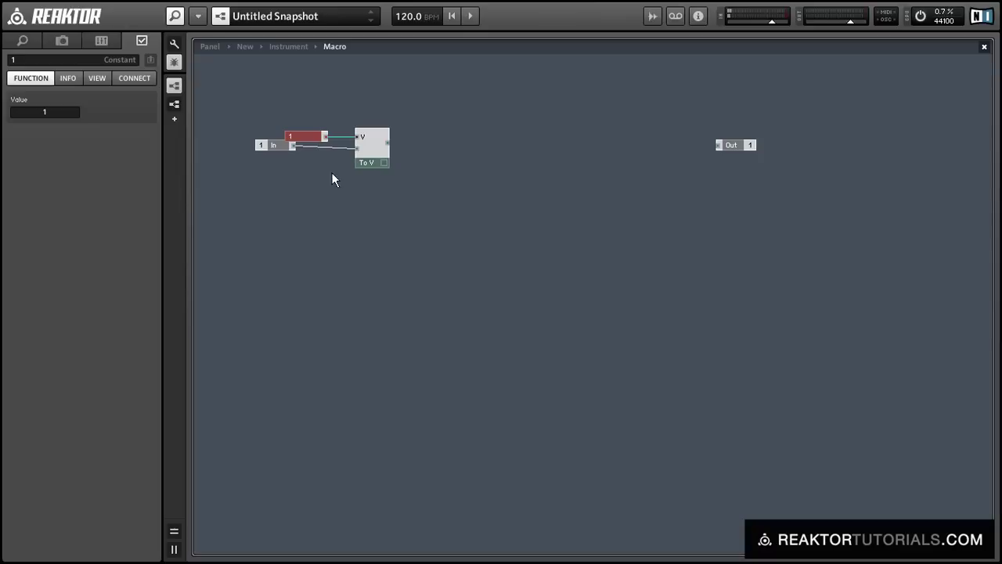
pyautogui.moveTo(273, 149); pyautogui.dragTo(246, 154)
pyautogui.click(325, 189)
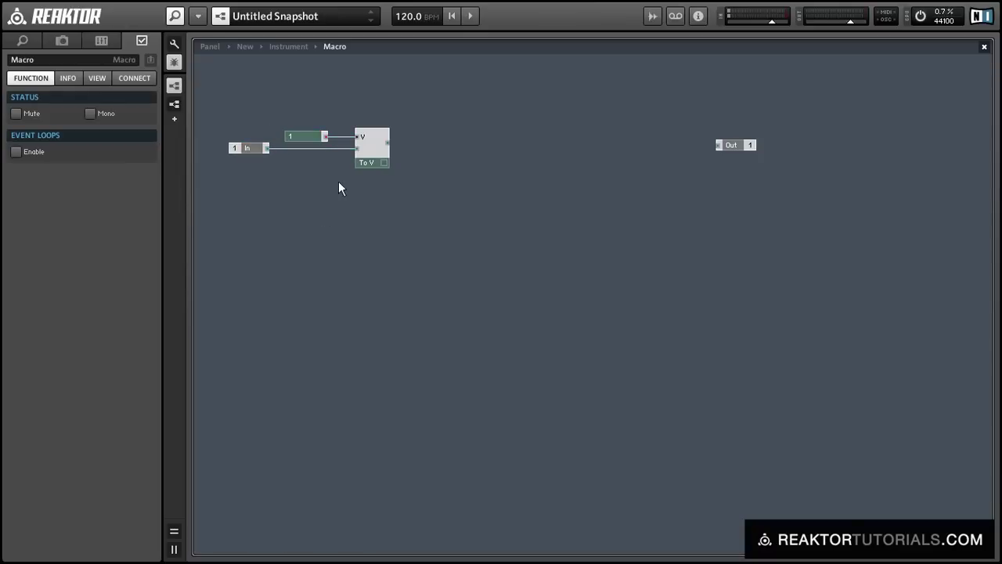
# Insert an Add module and wire its output into the Out port.
pyautogui.doubleClick(460, 130)
pyautogui.write('+')
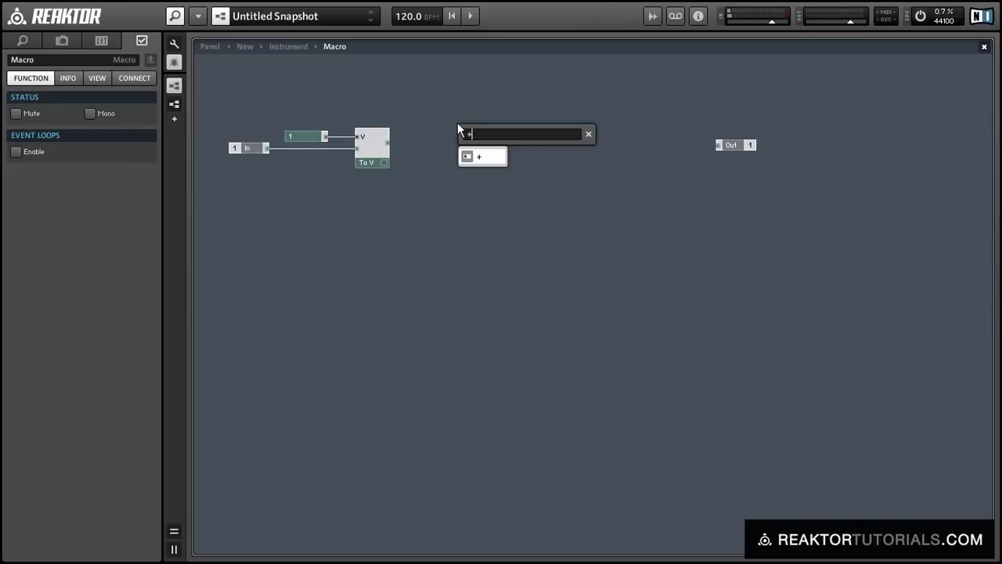
pyautogui.press('Return')
pyautogui.moveTo(419, 97); pyautogui.dragTo(741, 149)
pyautogui.click(740, 147)
pyautogui.click(399, 289)
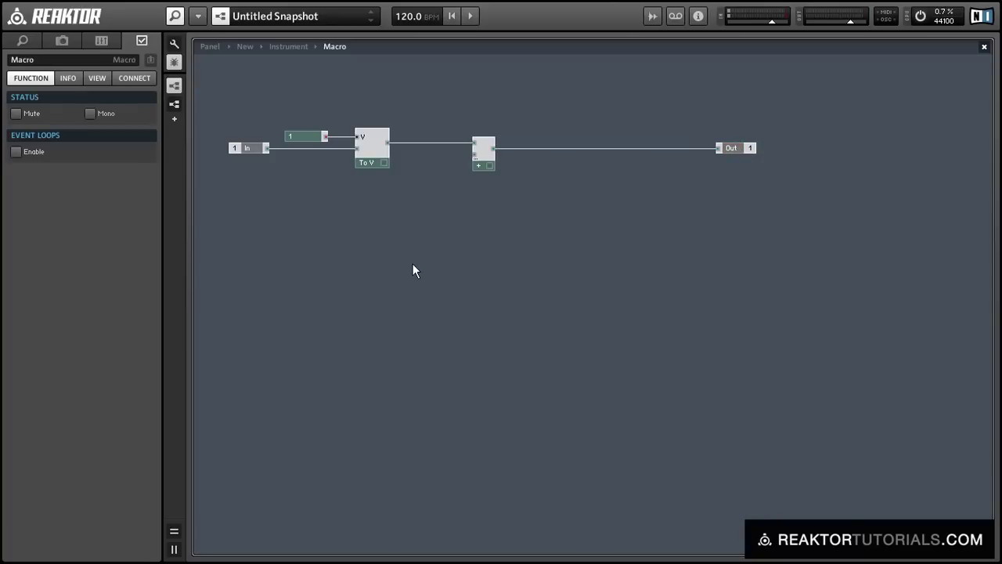
# Duplicate the In, constant and To Voice row below and set its constant to 2.
pyautogui.moveTo(238, 122); pyautogui.dragTo(371, 204)
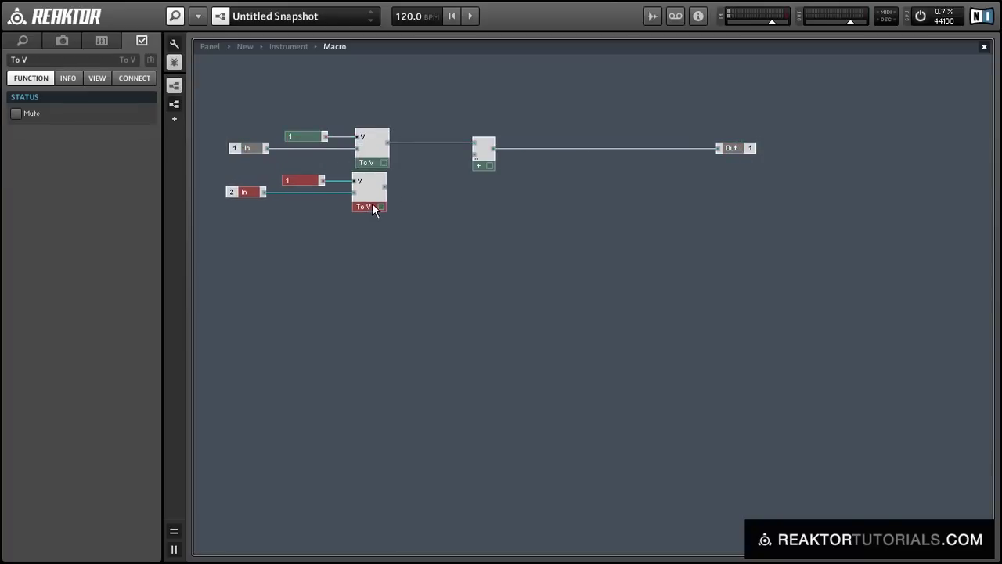
pyautogui.click(336, 200)
pyautogui.moveTo(295, 177); pyautogui.dragTo(298, 180)
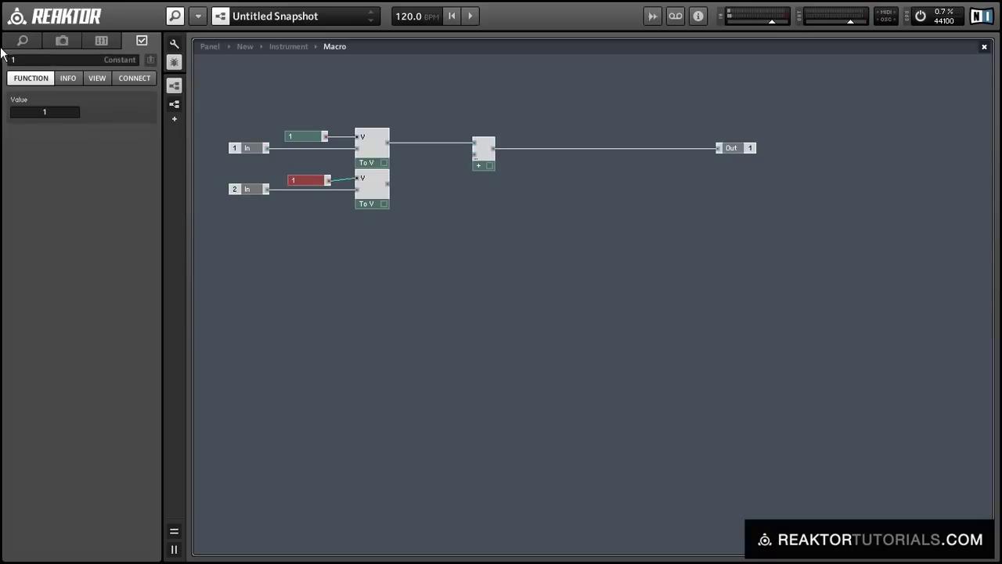
pyautogui.click(19, 113)
pyautogui.write('2')
pyautogui.press('Return')
pyautogui.click(303, 235)
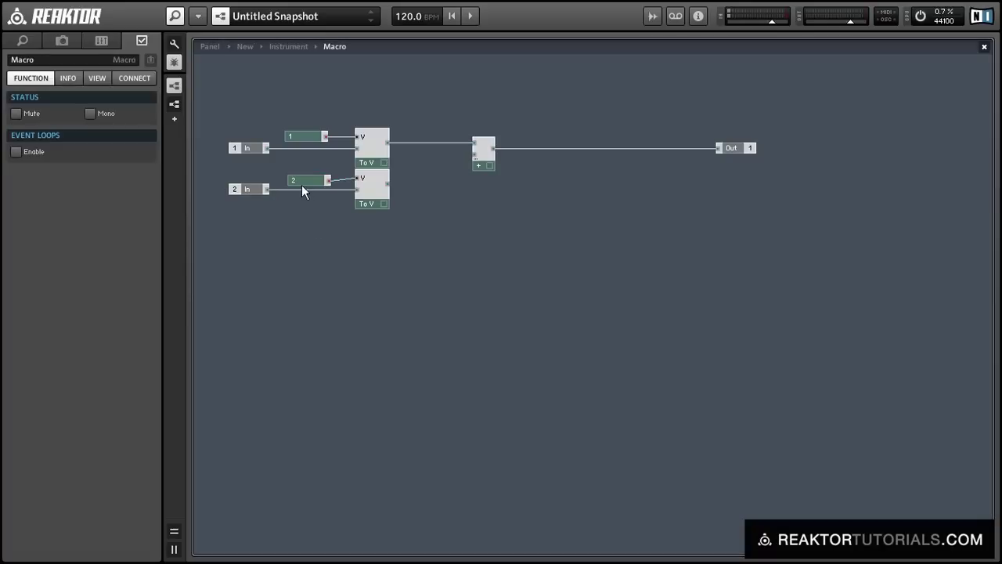
pyautogui.click(303, 177)
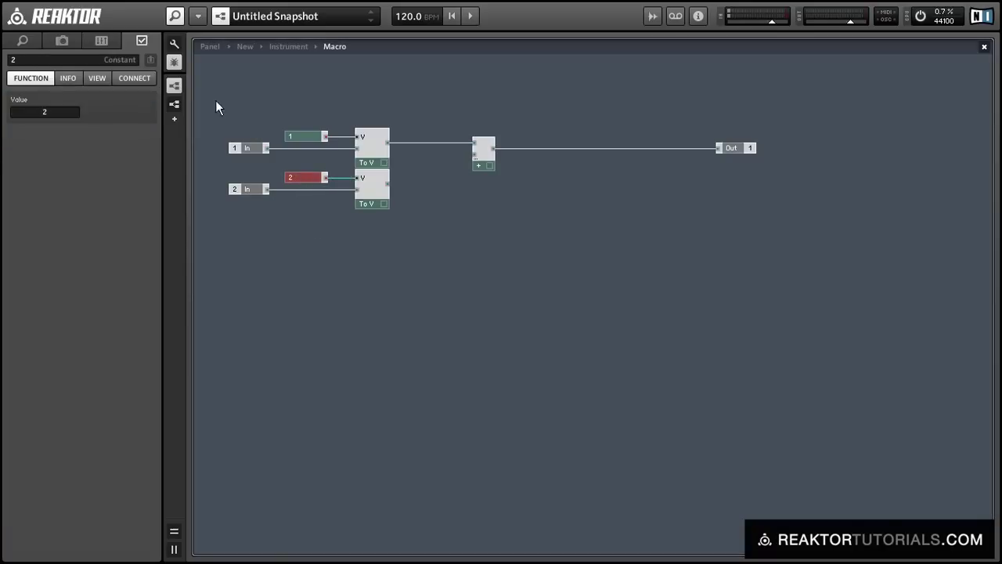
# Copy and paste both rows as rows 3 and 4, setting their constants to 3 and 4.
pyautogui.moveTo(217, 101); pyautogui.dragTo(377, 278)
pyautogui.hotkey('ctrl', 'c')
pyautogui.hotkey('ctrl', 'v')
pyautogui.click(289, 245)
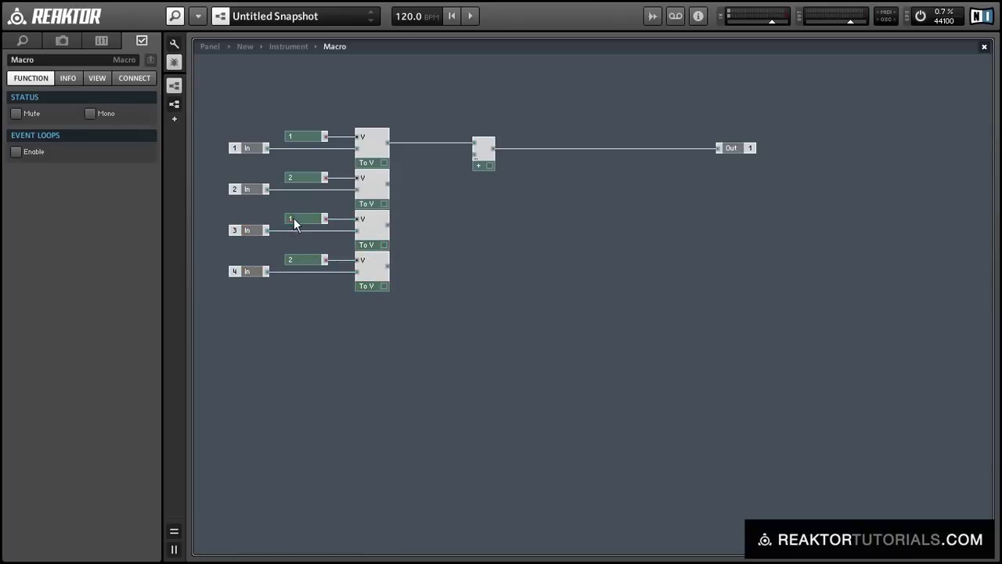
pyautogui.click(293, 219)
pyautogui.write('3')
pyautogui.press('Return')
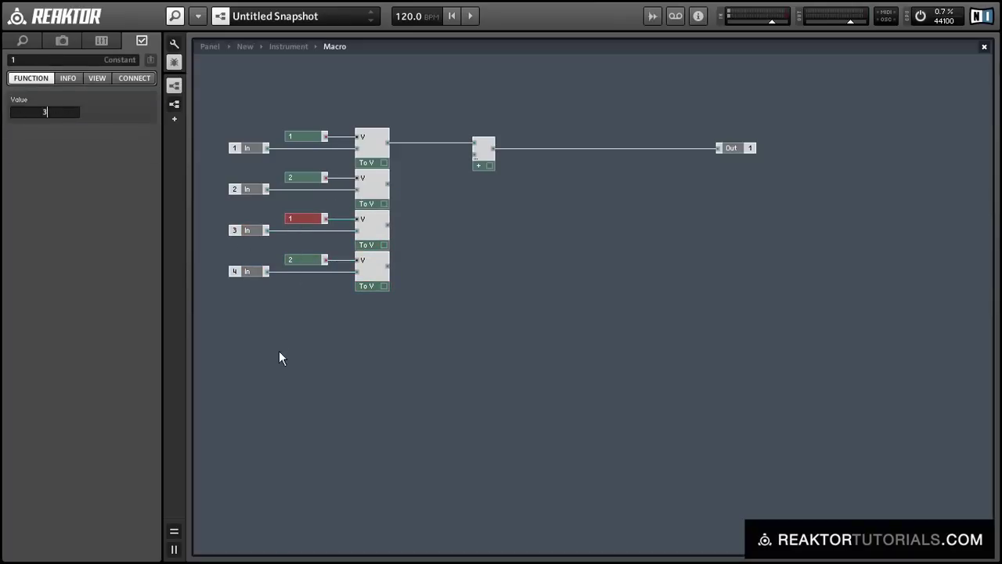
pyautogui.click(279, 351)
pyautogui.click(310, 258)
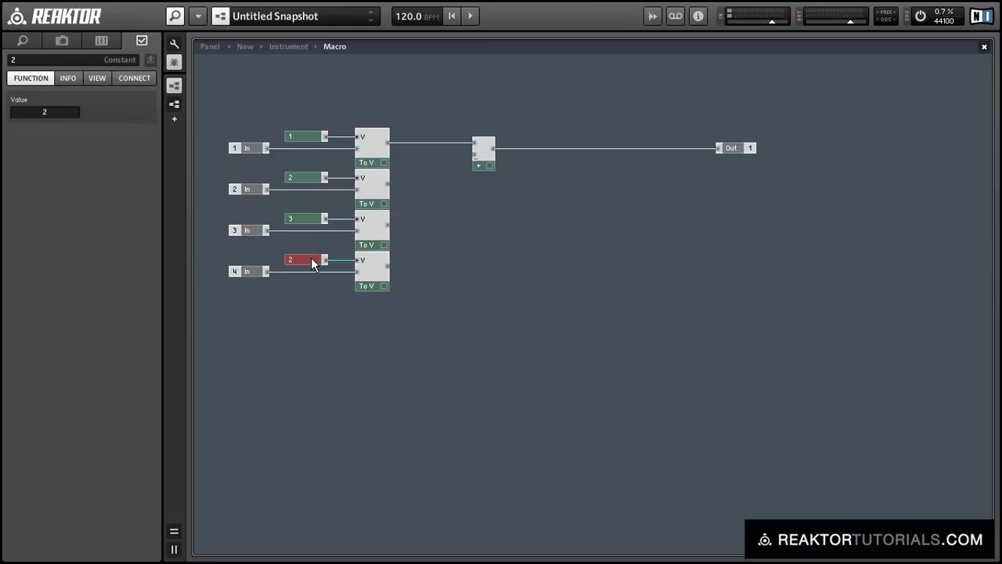
pyautogui.doubleClick(33, 110)
pyautogui.write('4')
pyautogui.press('Return')
pyautogui.click(386, 170)
# Wire the second, third and fourth To Voice modules into the adder and tidy the layout.
pyautogui.moveTo(385, 185); pyautogui.dragTo(475, 155)
pyautogui.moveTo(389, 223); pyautogui.dragTo(476, 165)
pyautogui.moveTo(390, 270); pyautogui.dragTo(449, 248)
pyautogui.moveTo(390, 268); pyautogui.dragTo(475, 172)
pyautogui.moveTo(748, 149); pyautogui.dragTo(556, 159)
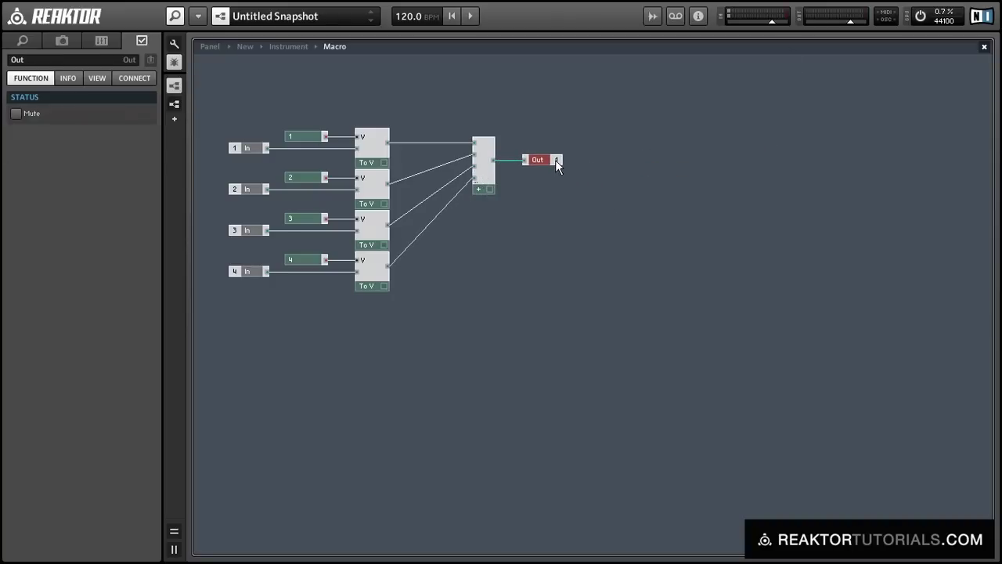
pyautogui.moveTo(208, 98); pyautogui.dragTo(694, 353)
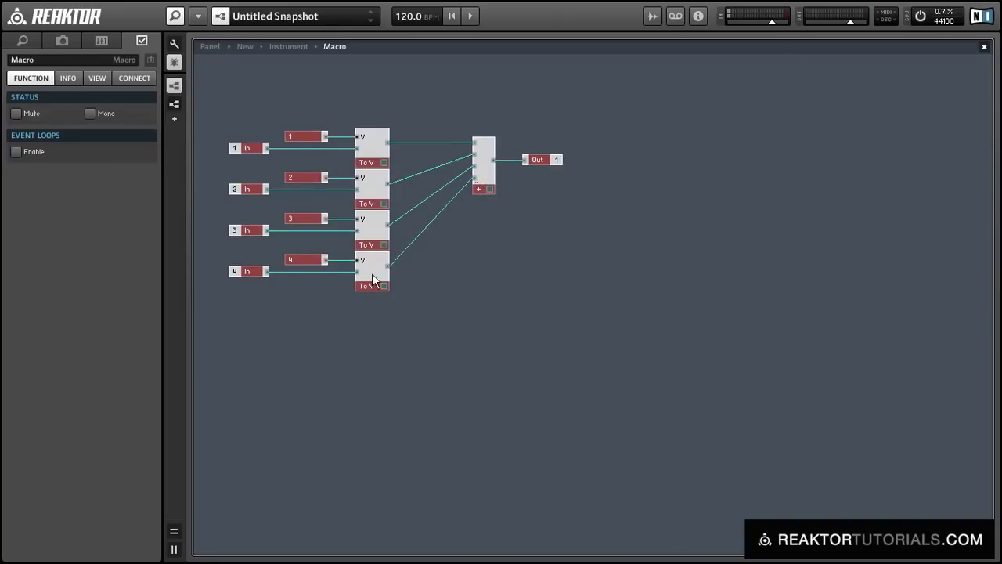
pyautogui.moveTo(372, 279); pyautogui.dragTo(385, 228)
# Duplicate the constant and To Voice column below and set the fifth constant to 5.
pyautogui.moveTo(463, 305); pyautogui.dragTo(319, 146)
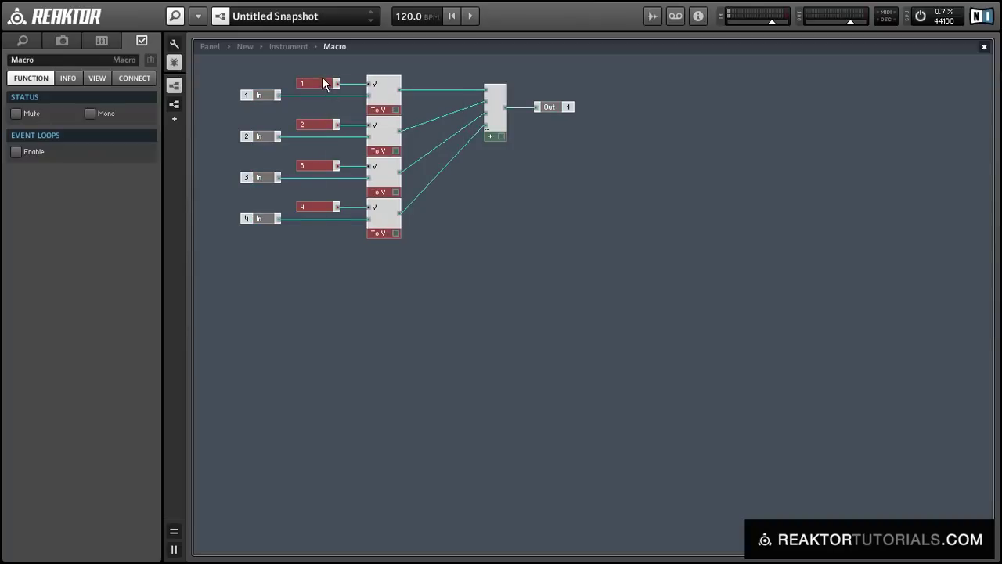
pyautogui.moveTo(392, 226); pyautogui.dragTo(390, 393)
pyautogui.click(342, 419)
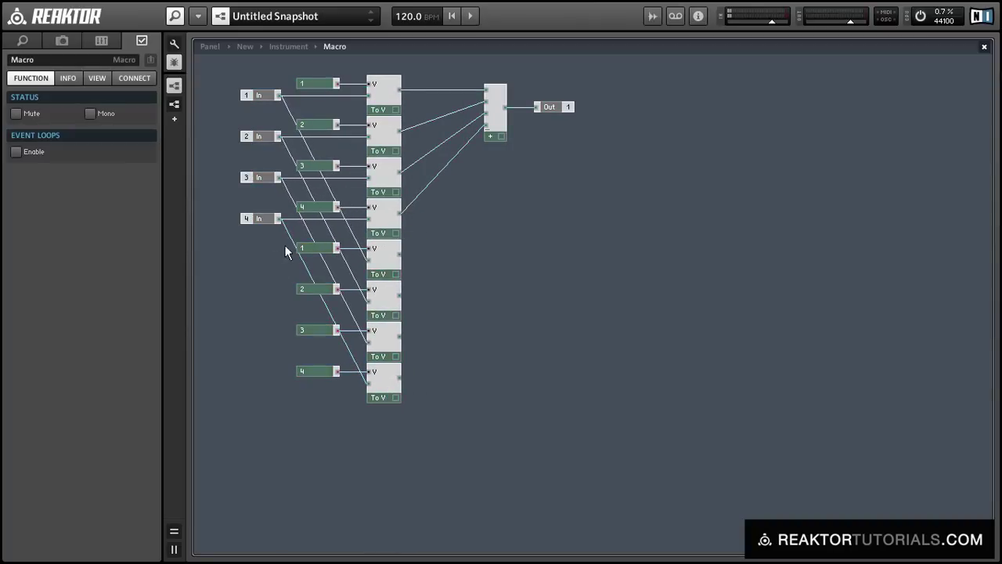
pyautogui.click(306, 249)
pyautogui.click(23, 114)
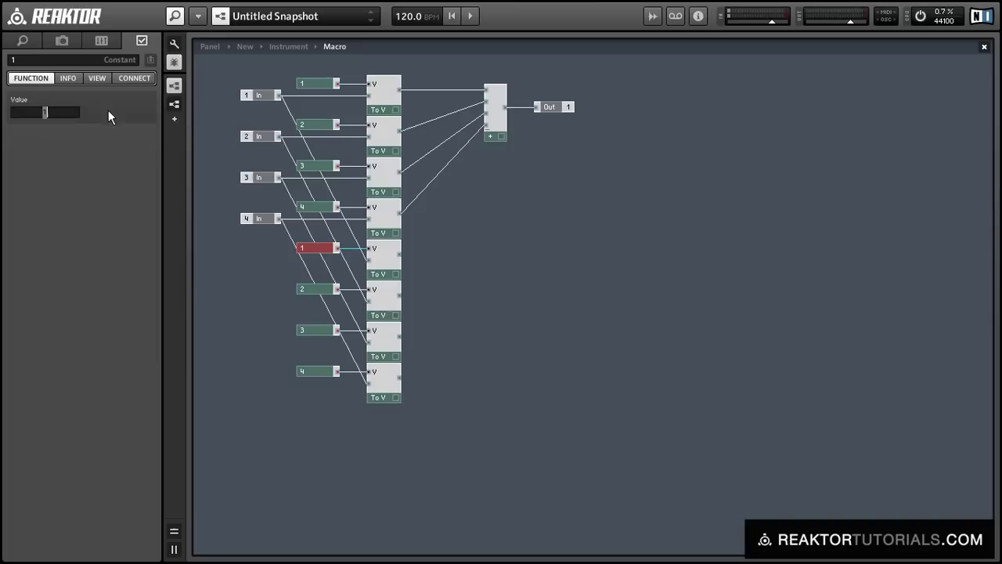
pyautogui.write('5')
pyautogui.press('Return')
# Set the remaining copied constants to 6, 7 and 8.
pyautogui.click(314, 290)
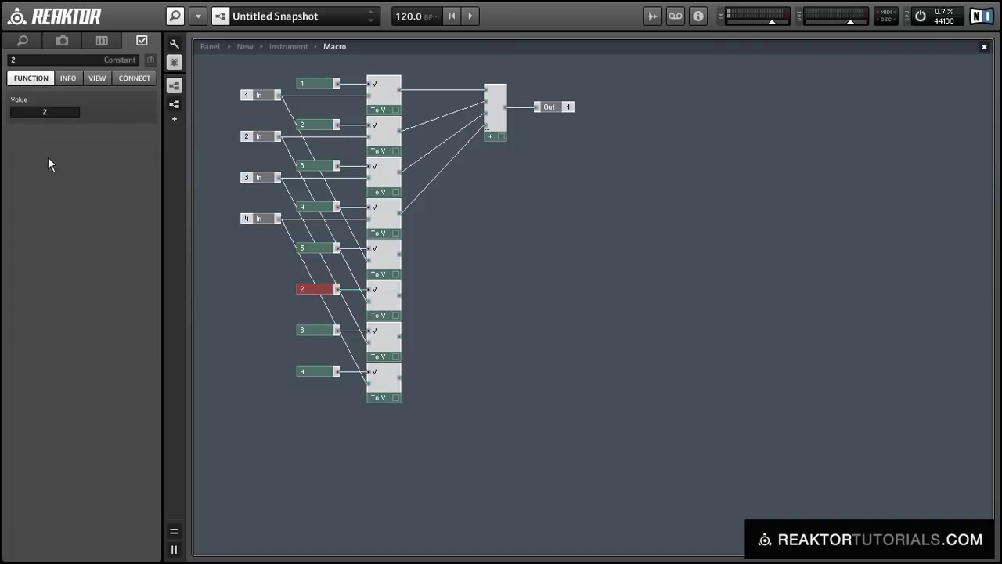
pyautogui.click(28, 114)
pyautogui.write('6')
pyautogui.click(304, 330)
pyautogui.click(23, 114)
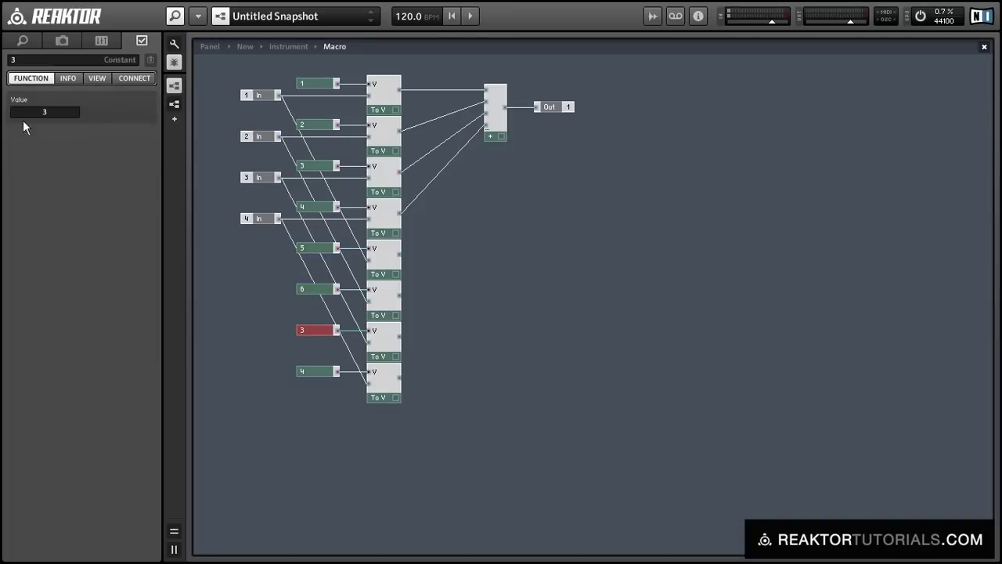
pyautogui.write('7')
pyautogui.click(311, 374)
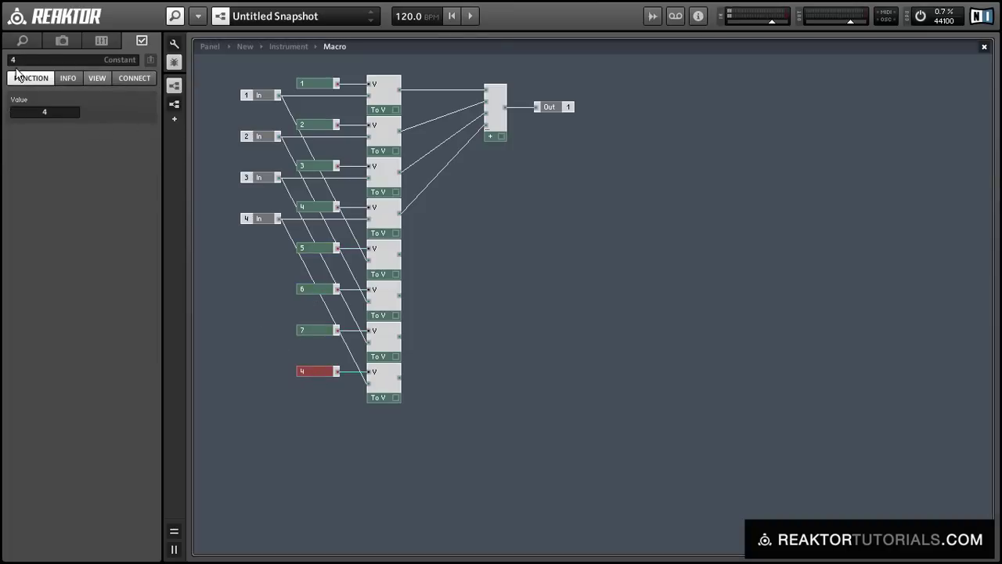
pyautogui.click(22, 116)
pyautogui.write('8')
pyautogui.click(404, 238)
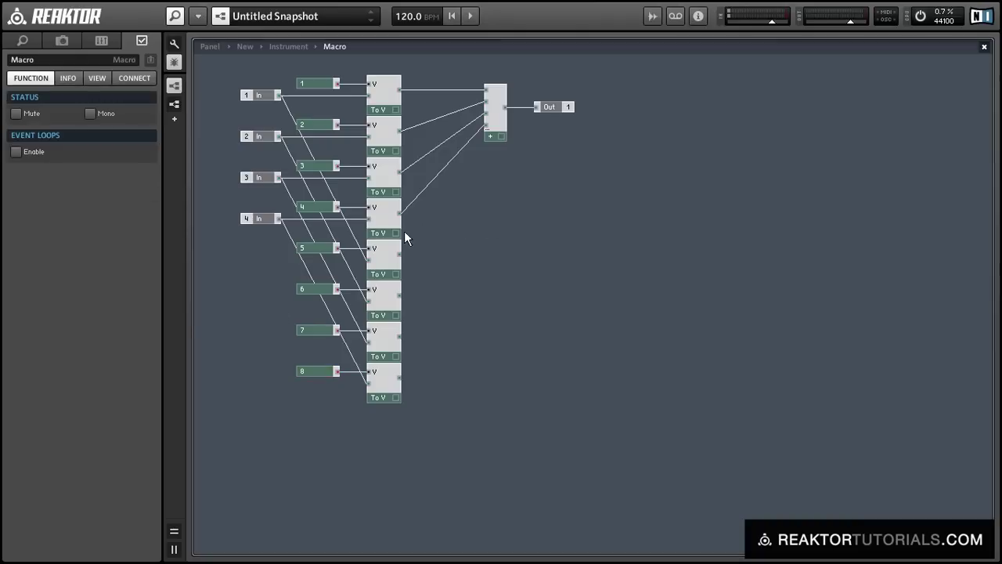
# Wire To Voice modules five through eight into the adder and align the Out port.
pyautogui.moveTo(393, 254); pyautogui.dragTo(488, 130)
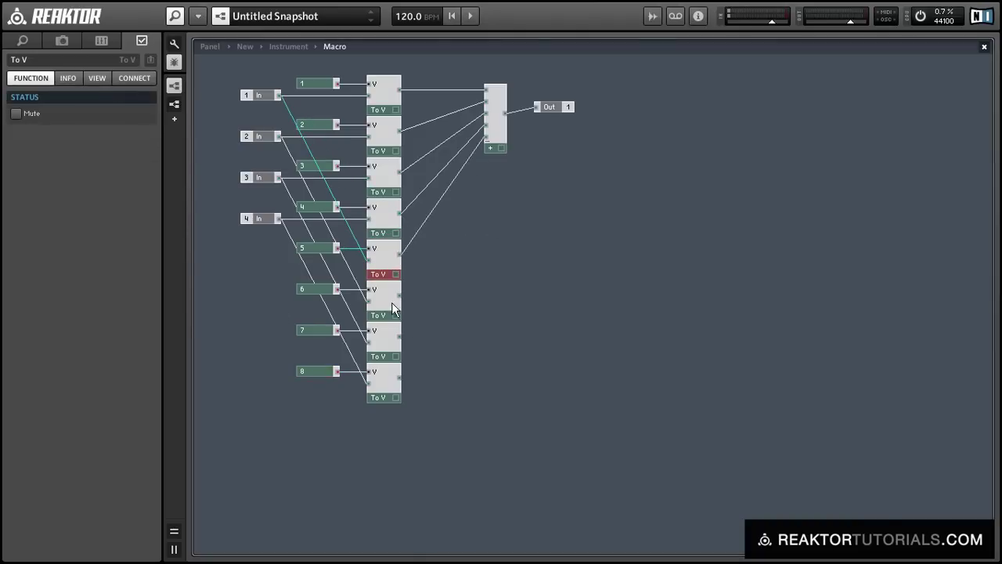
pyautogui.moveTo(395, 298); pyautogui.dragTo(486, 148)
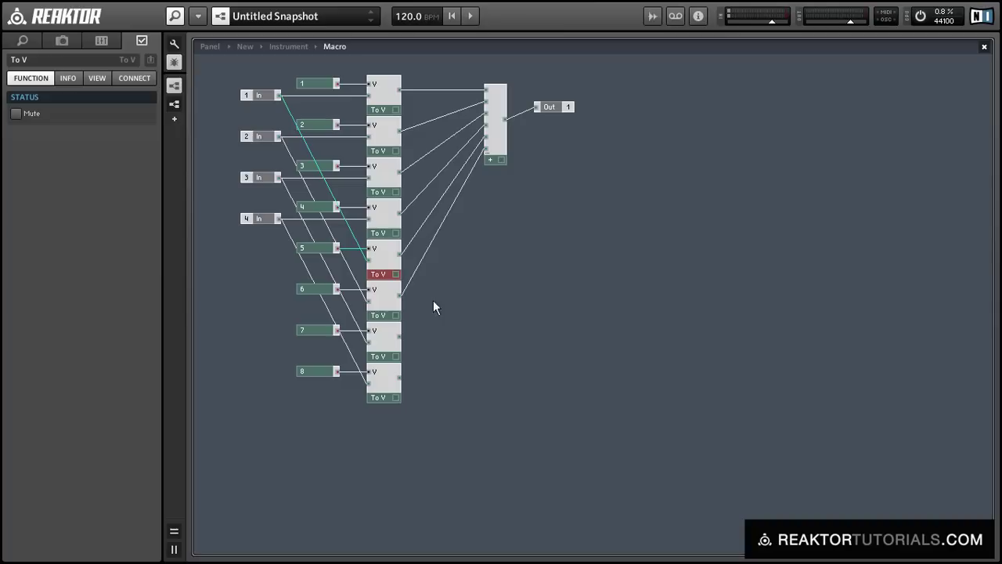
pyautogui.moveTo(401, 336); pyautogui.dragTo(495, 159)
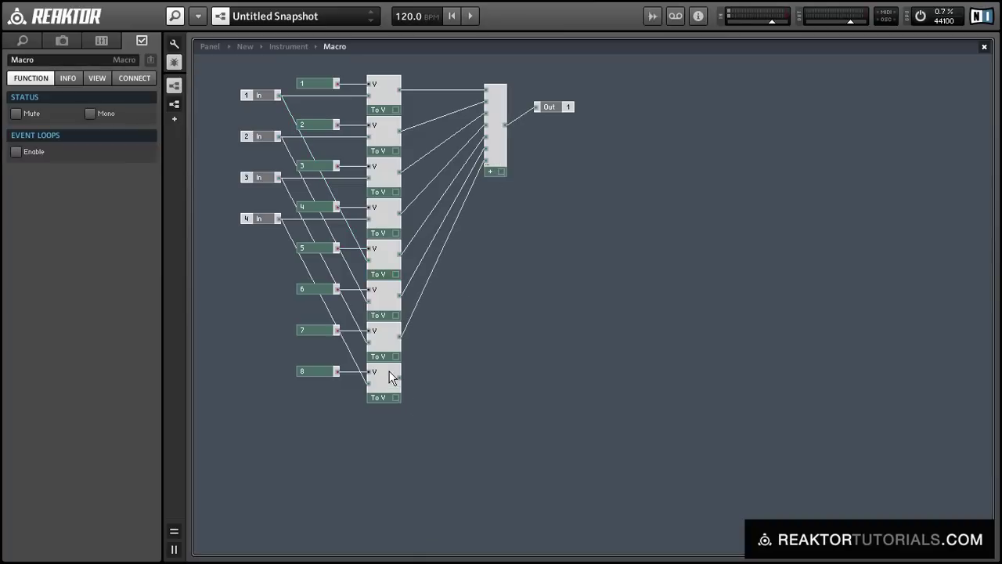
pyautogui.moveTo(397, 376); pyautogui.dragTo(504, 169)
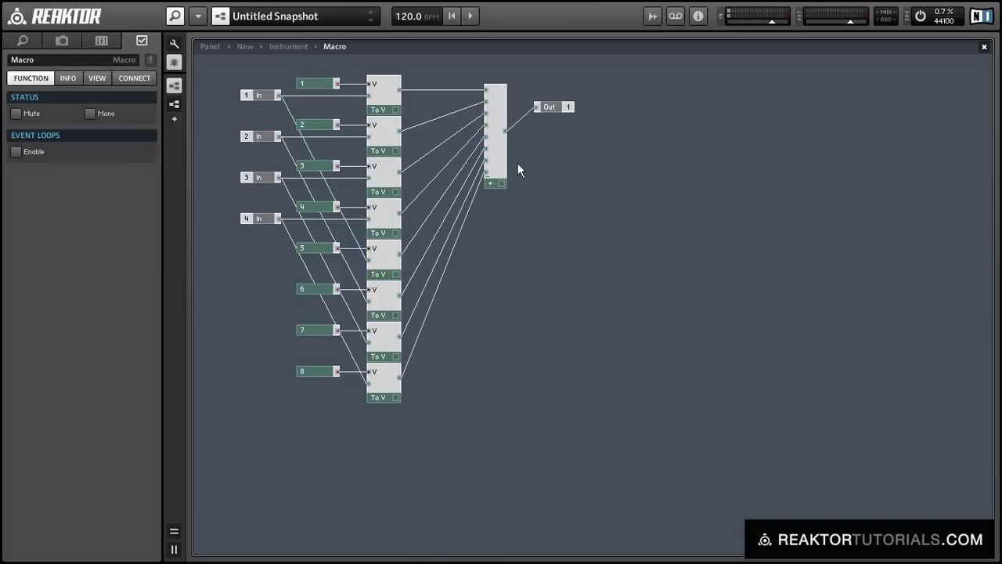
pyautogui.moveTo(548, 109); pyautogui.dragTo(549, 112)
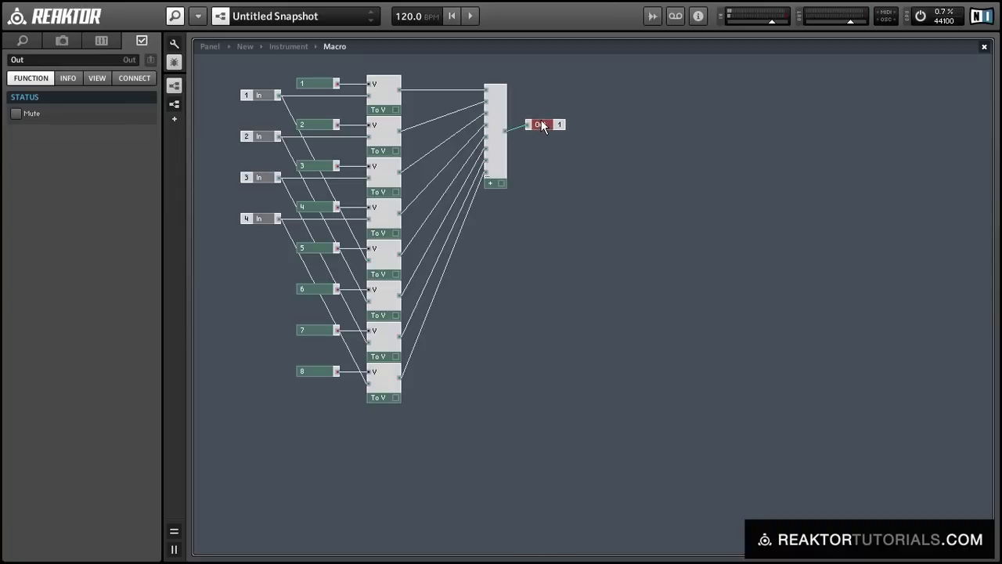
# Finish wiring Instrument Outs 1–4 into the Macro, then duplicate it and wire Outs 5–8 into the copy.
pyautogui.doubleClick(547, 218)
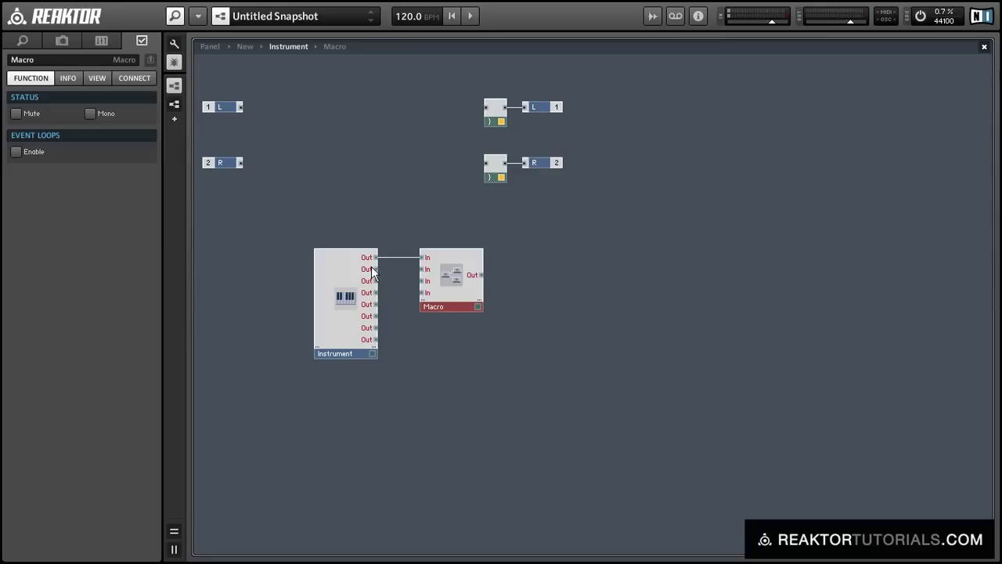
pyautogui.moveTo(377, 280); pyautogui.dragTo(412, 309)
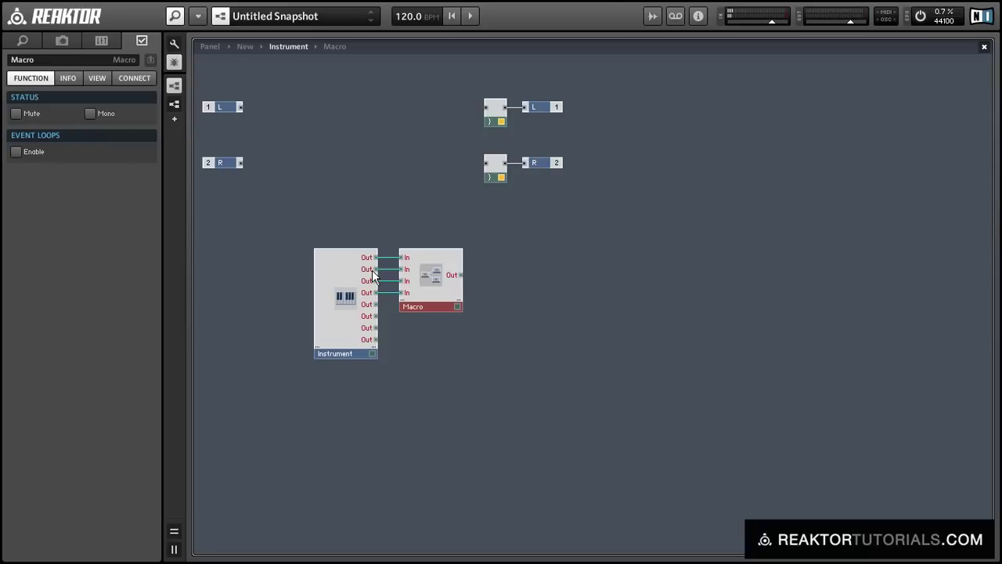
pyautogui.moveTo(443, 301); pyautogui.dragTo(523, 344)
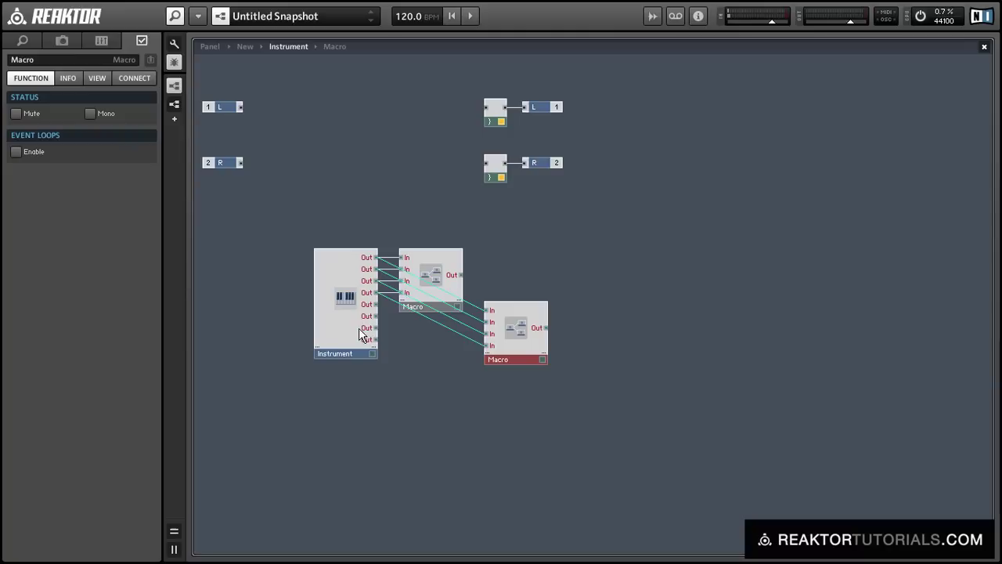
pyautogui.moveTo(376, 304); pyautogui.dragTo(475, 313)
pyautogui.moveTo(377, 315); pyautogui.dragTo(485, 321)
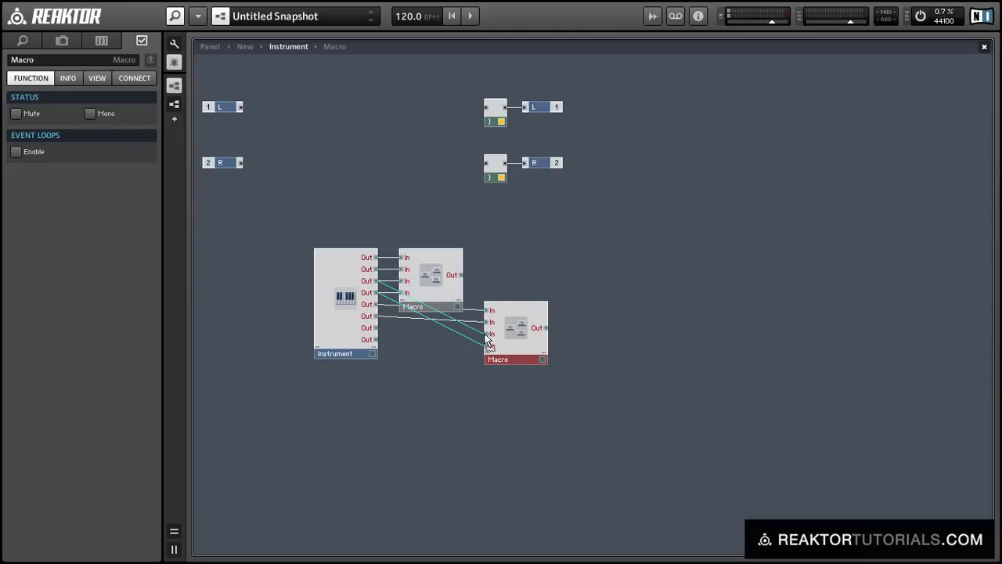
pyautogui.moveTo(377, 327); pyautogui.dragTo(487, 334)
pyautogui.moveTo(377, 339); pyautogui.dragTo(501, 345)
pyautogui.click(467, 291)
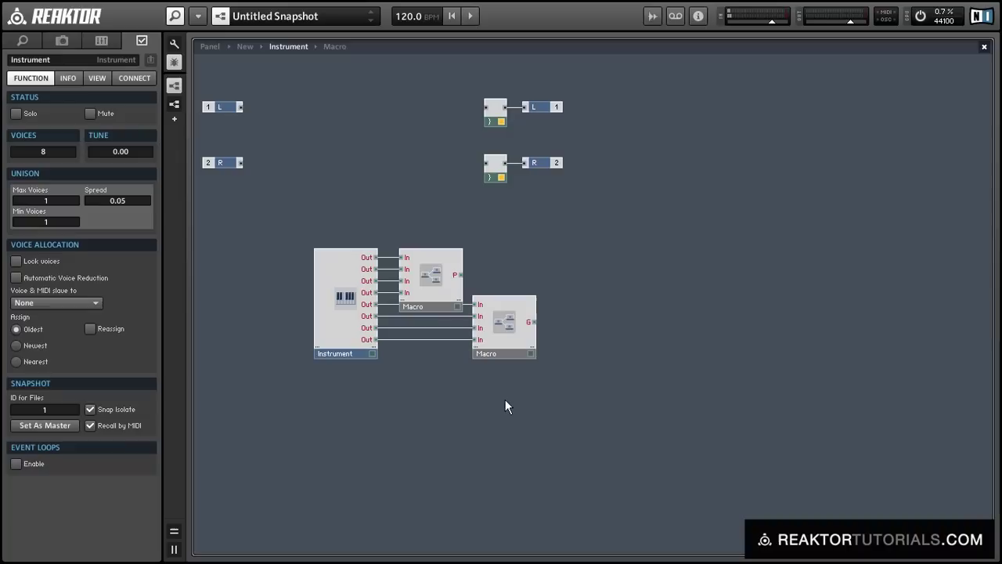
# Insert a new 1-in/1-out macro fed from the upper Macro's P output and name it Detune.
pyautogui.rightClick(547, 227)
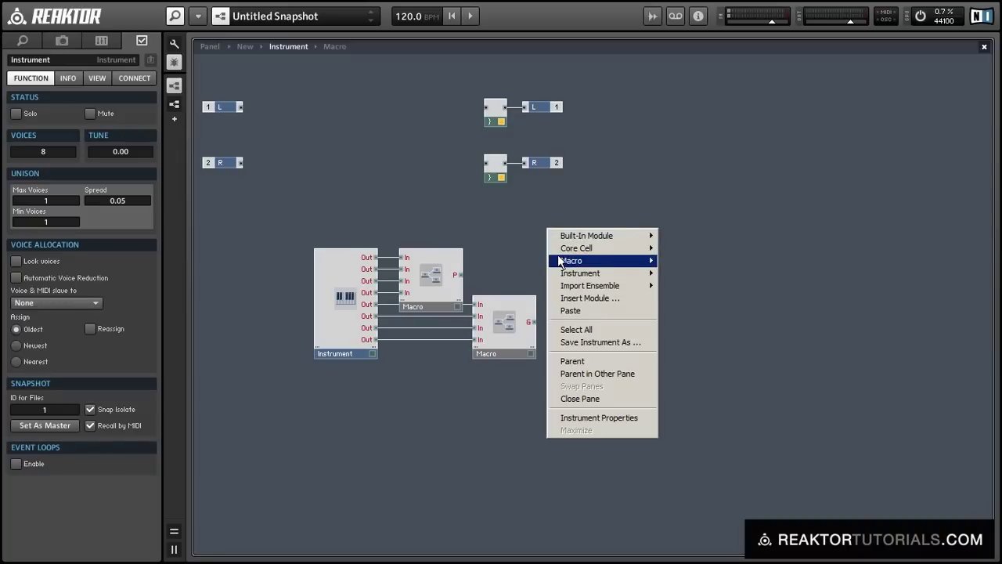
pyautogui.moveTo(570, 260)
pyautogui.click(699, 289)
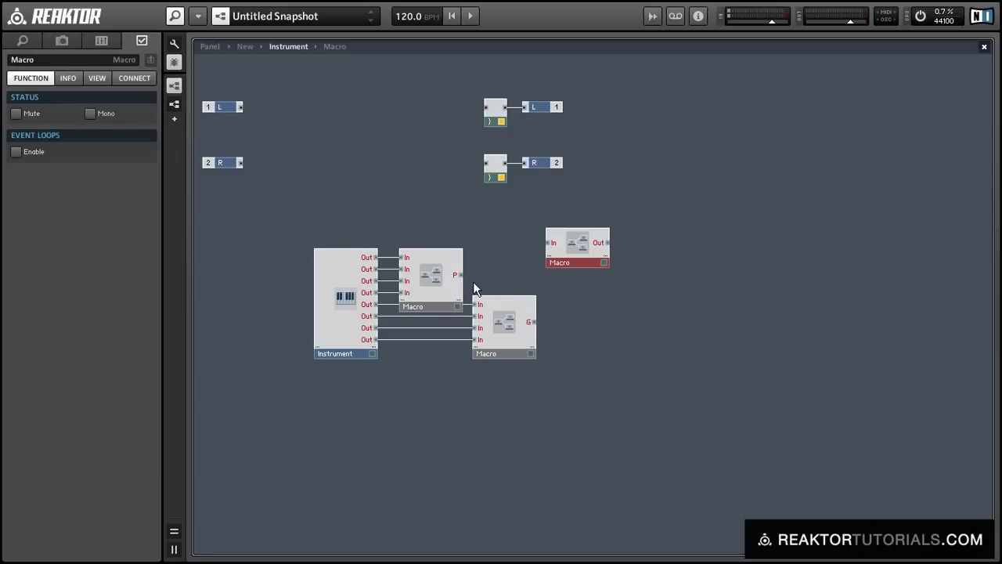
pyautogui.moveTo(461, 275); pyautogui.dragTo(572, 296)
pyautogui.doubleClick(572, 293)
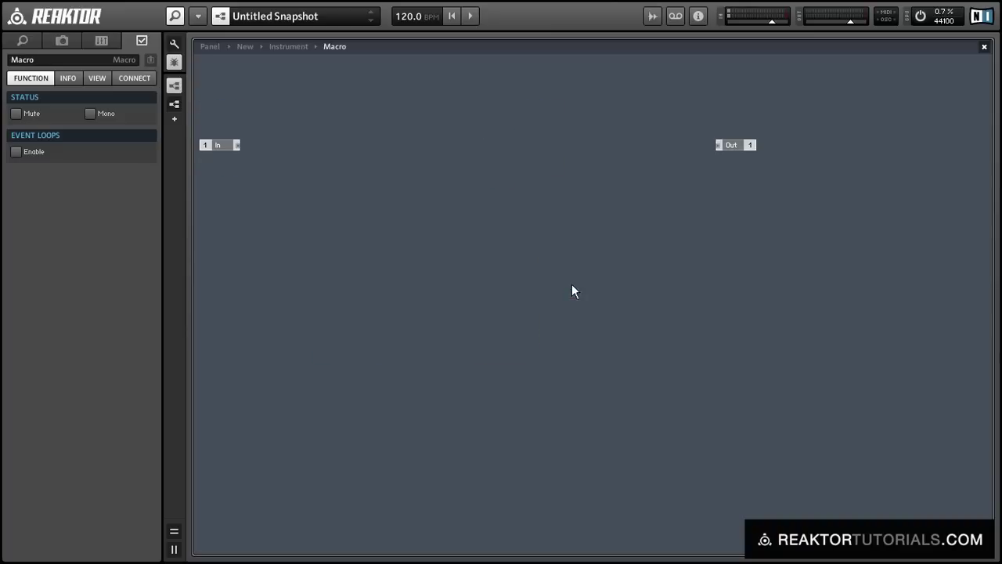
pyautogui.write('D')
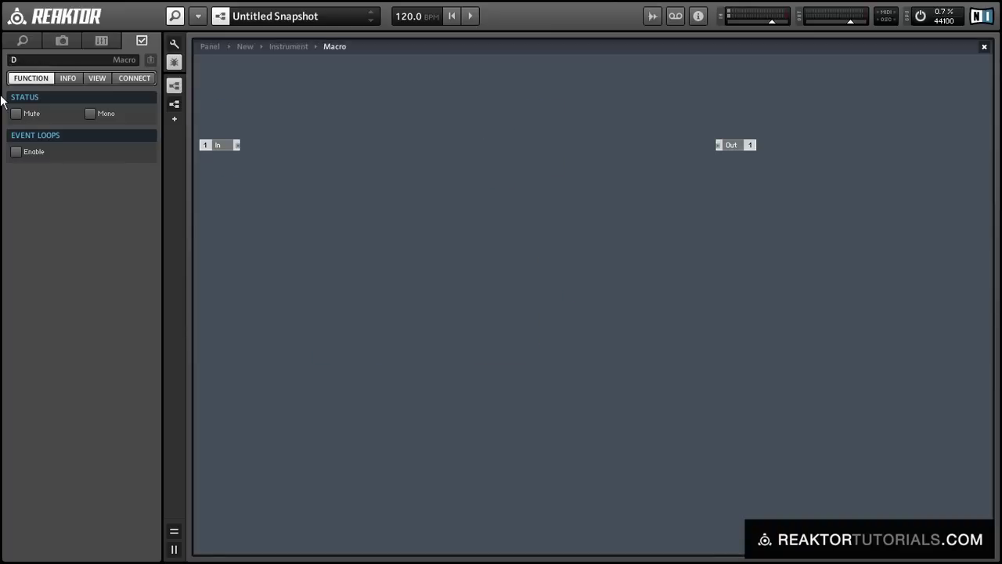
pyautogui.write('etune')
pyautogui.press('Return')
# Add a Voice Info module inside Detune and place the In port below it.
pyautogui.doubleClick(317, 167)
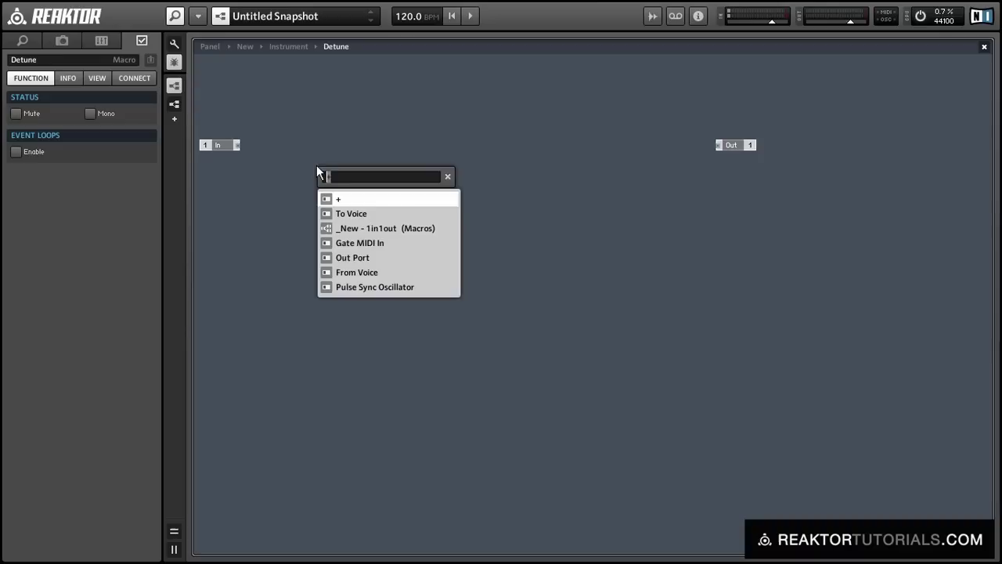
pyautogui.write('voic')
pyautogui.press('Return')
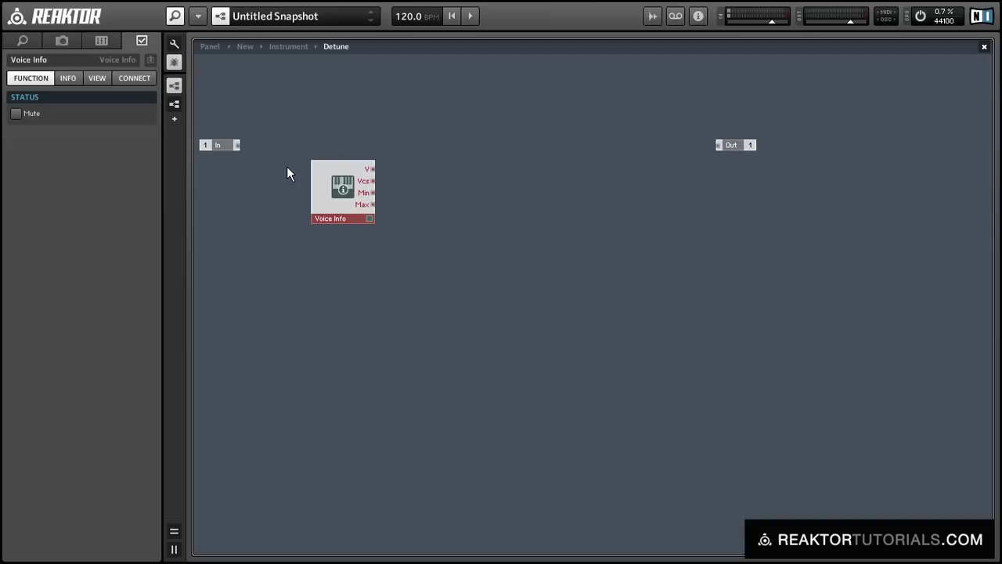
pyautogui.moveTo(226, 148); pyautogui.dragTo(382, 301)
# Compare Voice Info's V output against a constant 4 with a Compare module.
pyautogui.doubleClick(484, 146)
pyautogui.write('comp')
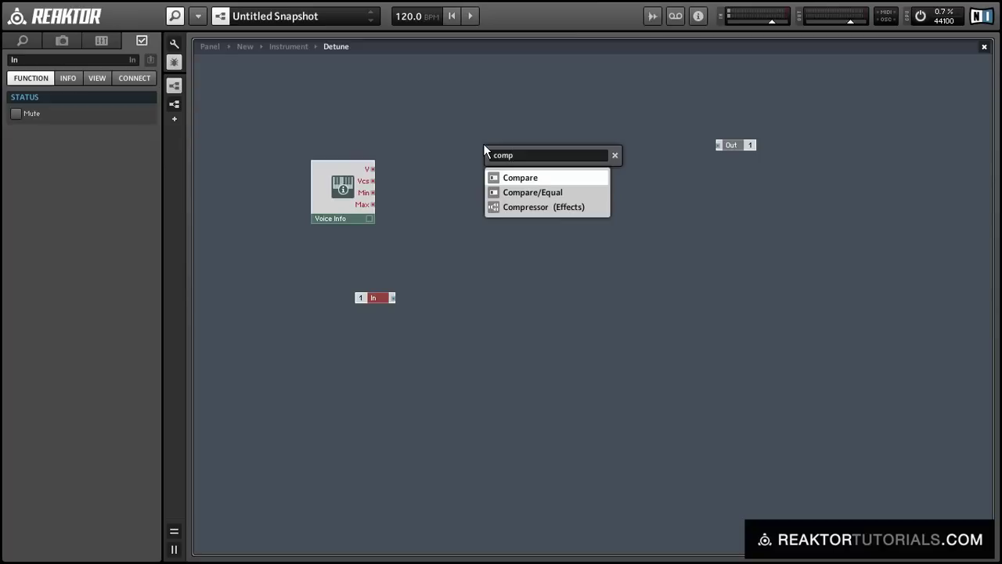
pyautogui.press('Return')
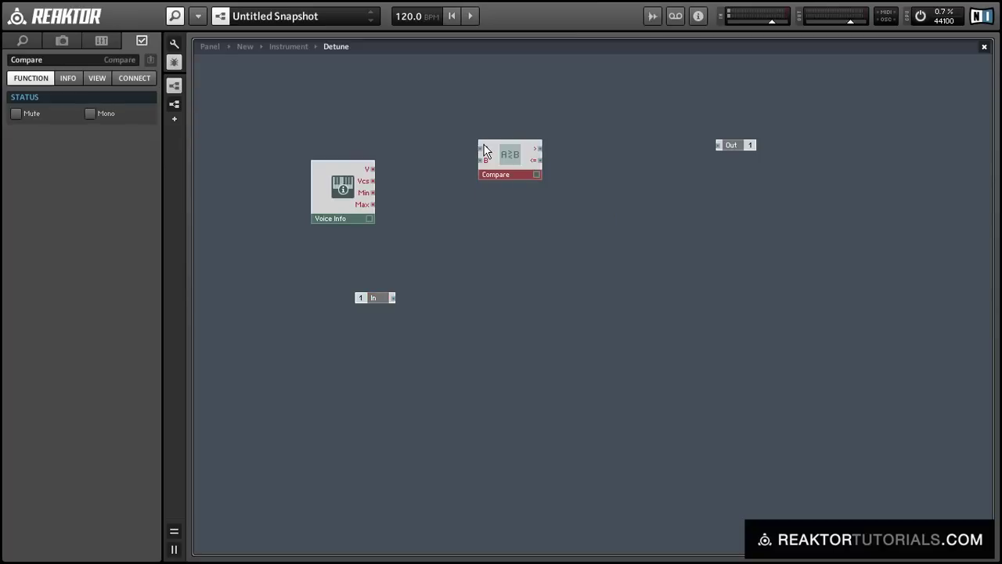
pyautogui.moveTo(484, 151); pyautogui.dragTo(375, 170)
pyautogui.moveTo(531, 175); pyautogui.dragTo(529, 193)
pyautogui.rightClick(476, 182)
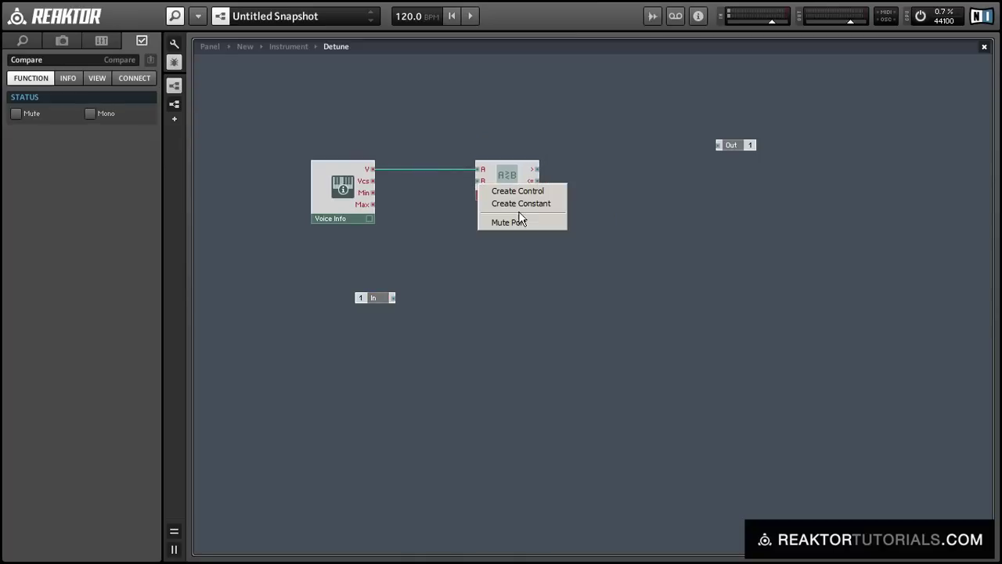
pyautogui.click(525, 206)
pyautogui.click(52, 112)
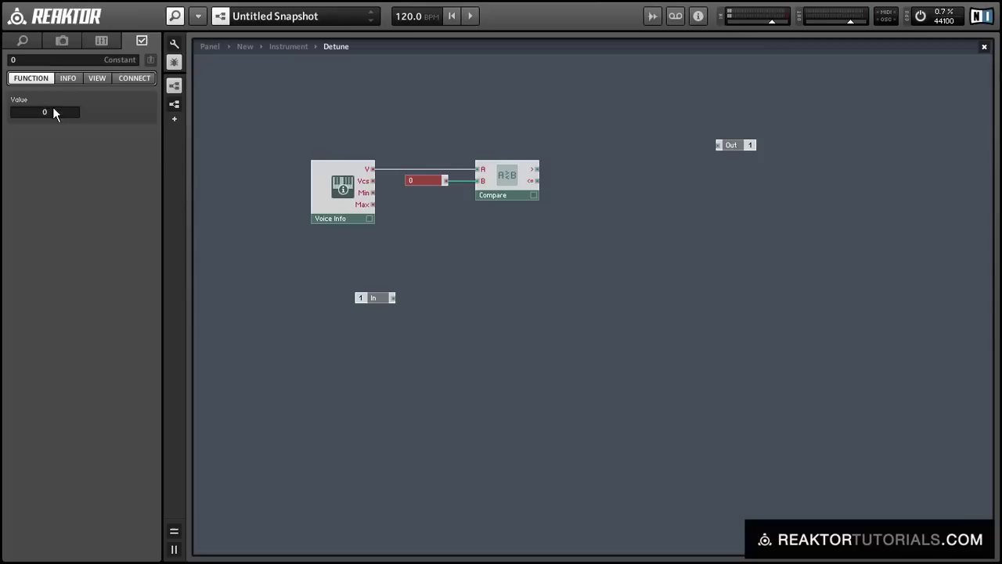
pyautogui.write('4')
pyautogui.click(467, 237)
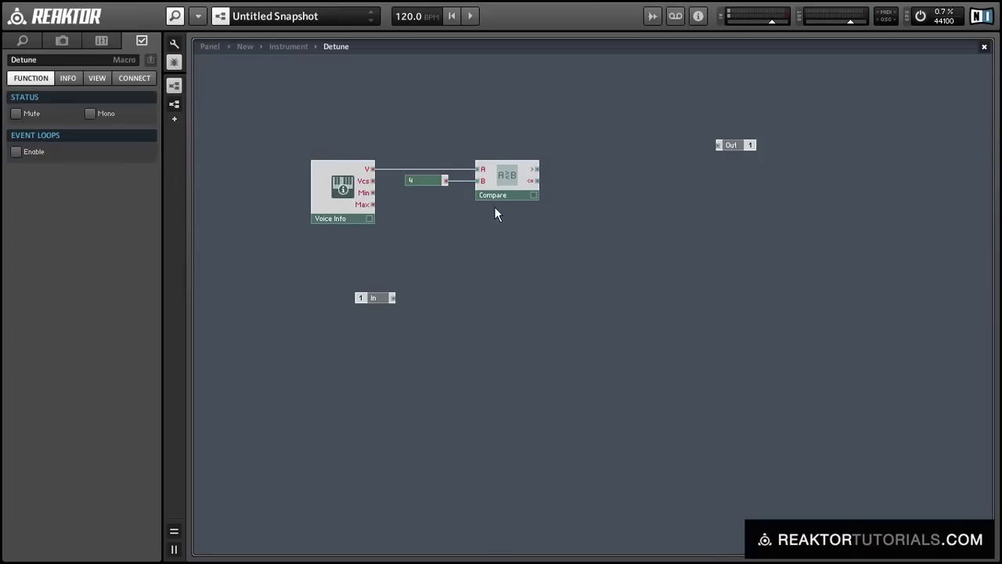
pyautogui.moveTo(502, 194); pyautogui.dragTo(490, 193)
pyautogui.click(486, 202)
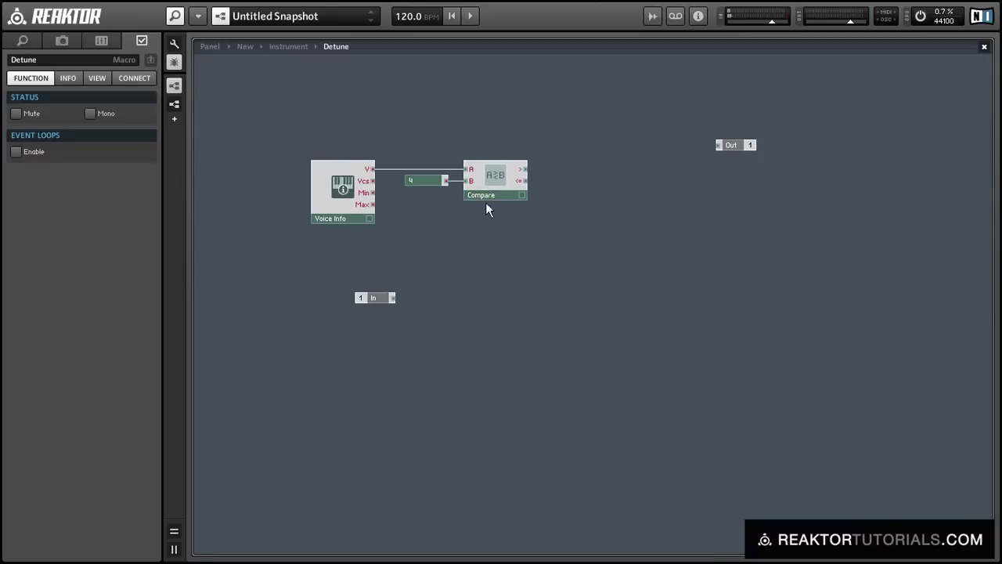
# Feed Compare's result into a Mult/Add module with constant 2 on its second input.
pyautogui.doubleClick(633, 318)
pyautogui.write('mult')
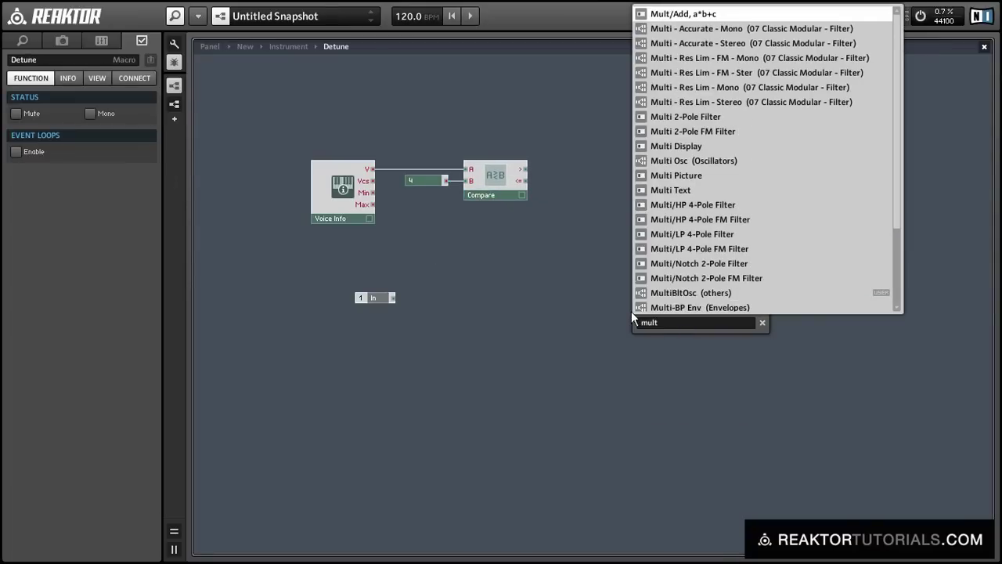
pyautogui.press('Return')
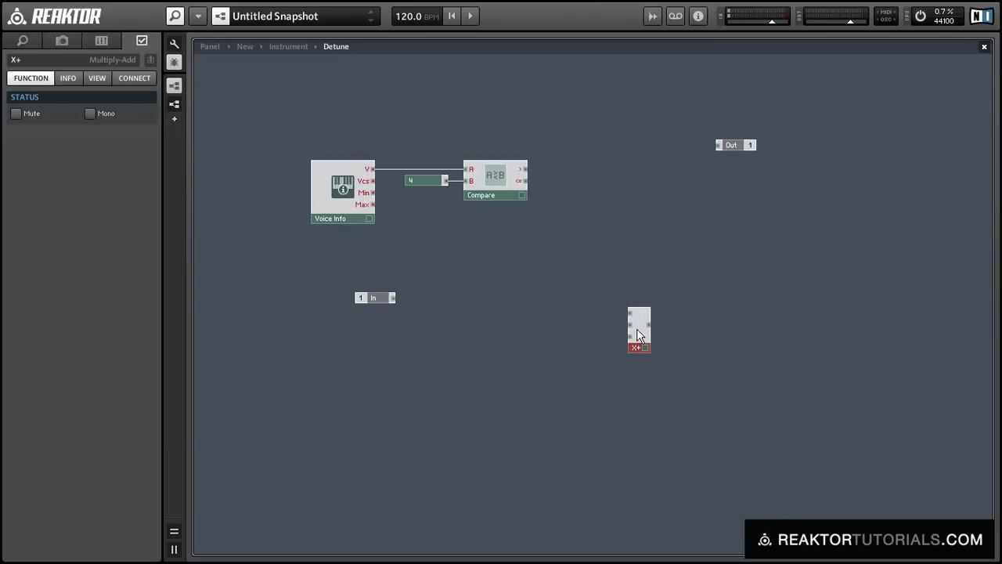
pyautogui.moveTo(638, 326); pyautogui.dragTo(605, 189)
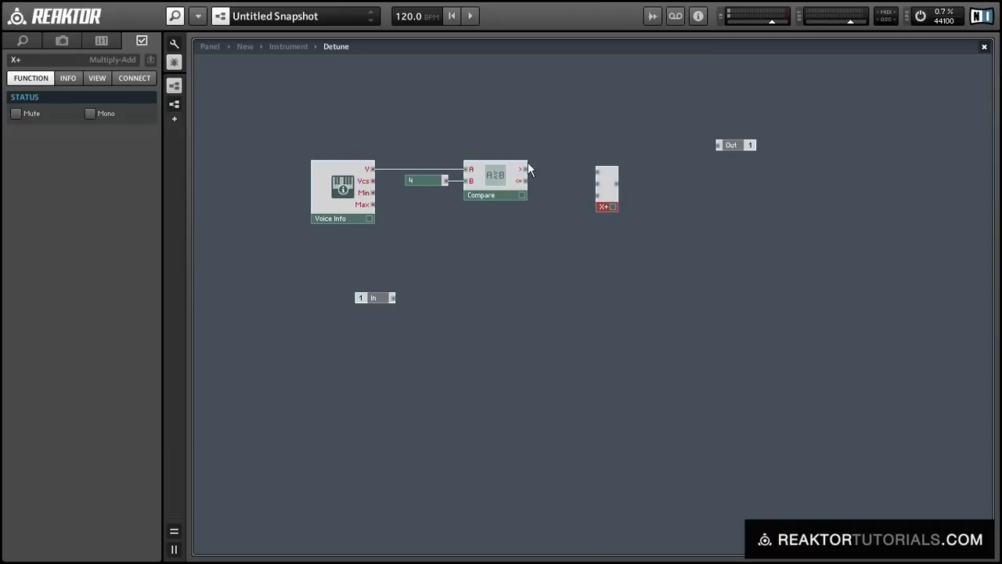
pyautogui.moveTo(608, 203); pyautogui.dragTo(613, 202)
pyautogui.rightClick(609, 184)
pyautogui.click(619, 202)
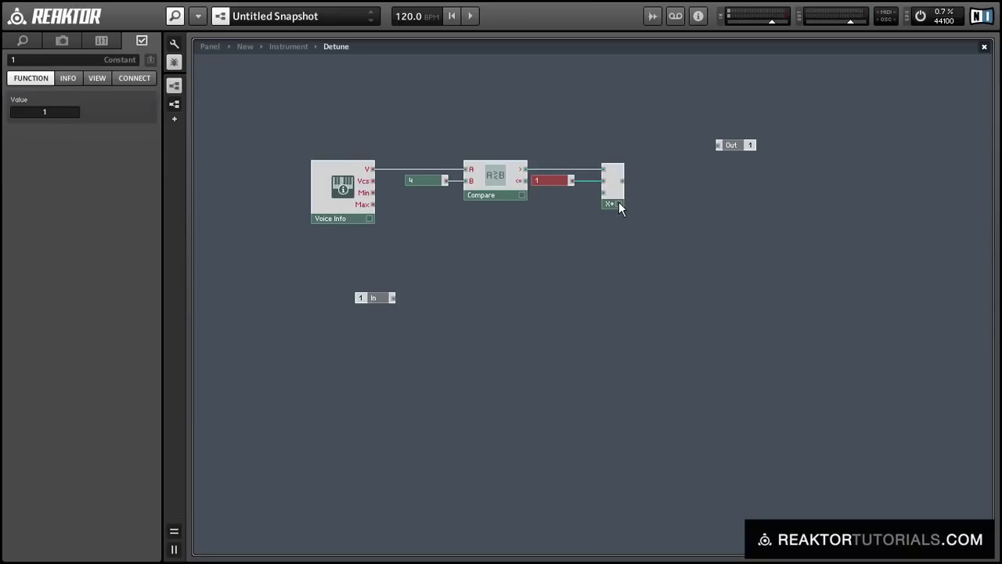
pyautogui.click(604, 256)
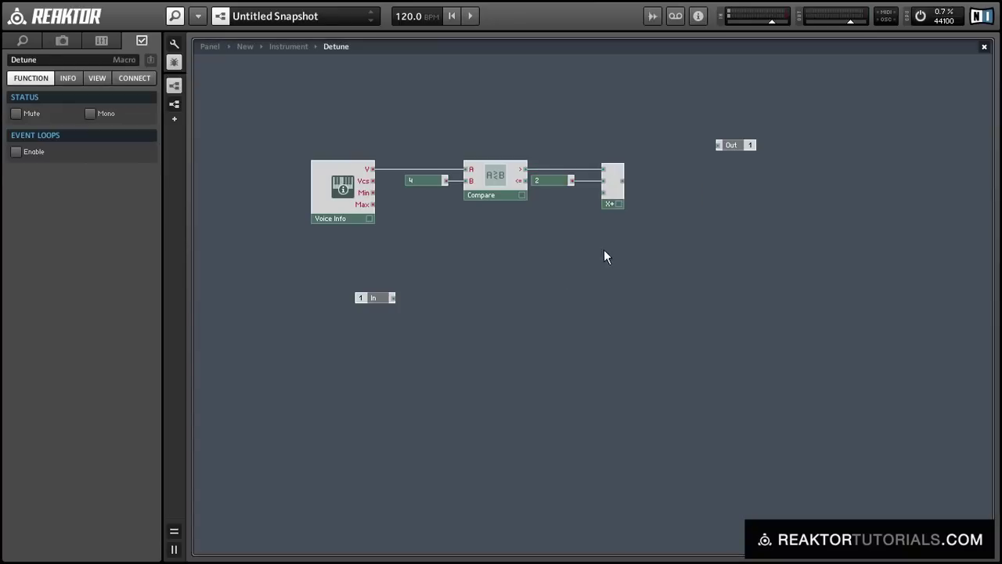
# Give the Mult/Add's third input a constant of -1 and tidy the layout.
pyautogui.rightClick(604, 192)
pyautogui.click(627, 211)
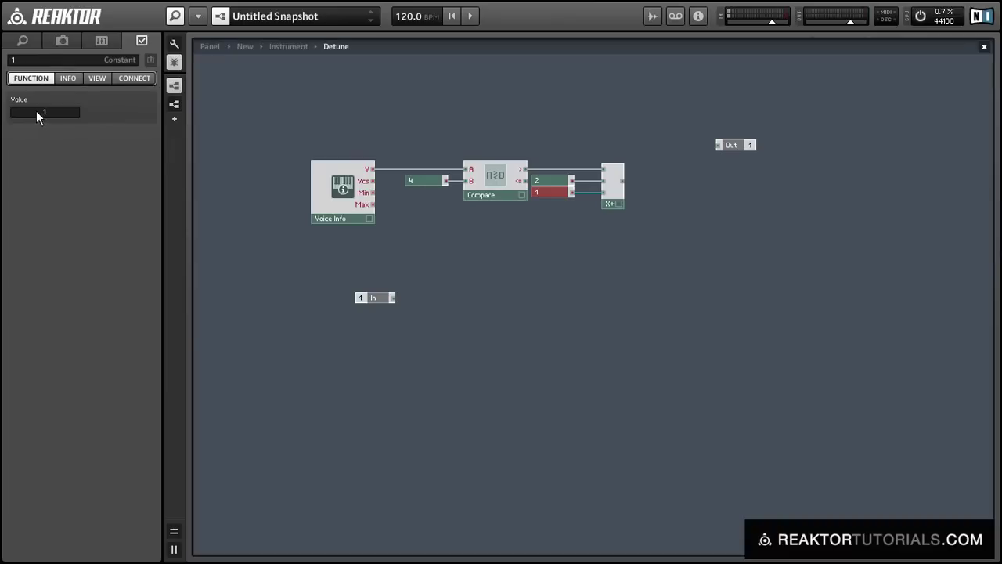
pyautogui.write('-1')
pyautogui.click(942, 74)
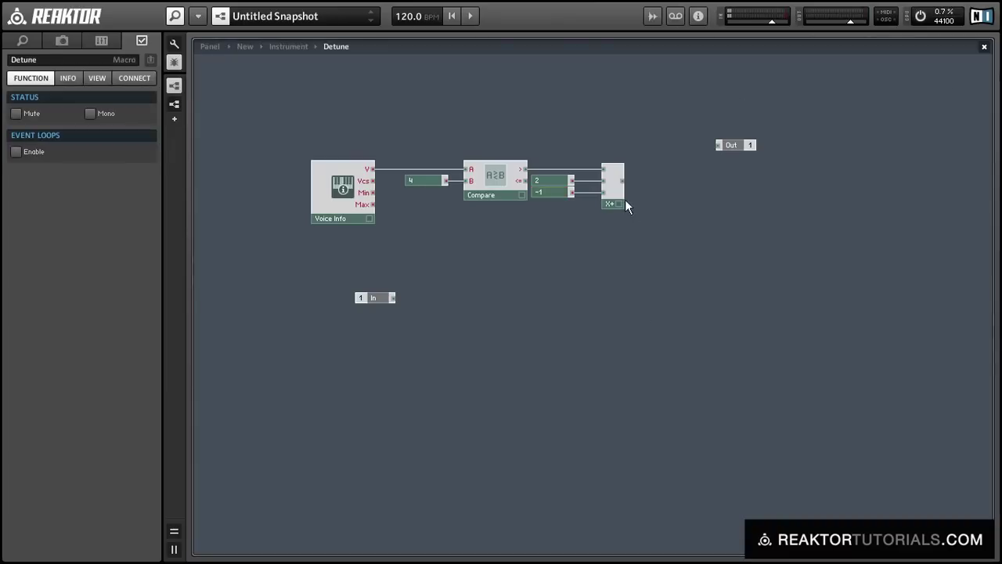
pyautogui.moveTo(616, 198); pyautogui.dragTo(599, 199)
pyautogui.moveTo(611, 262); pyautogui.dragTo(563, 179)
pyautogui.click(616, 310)
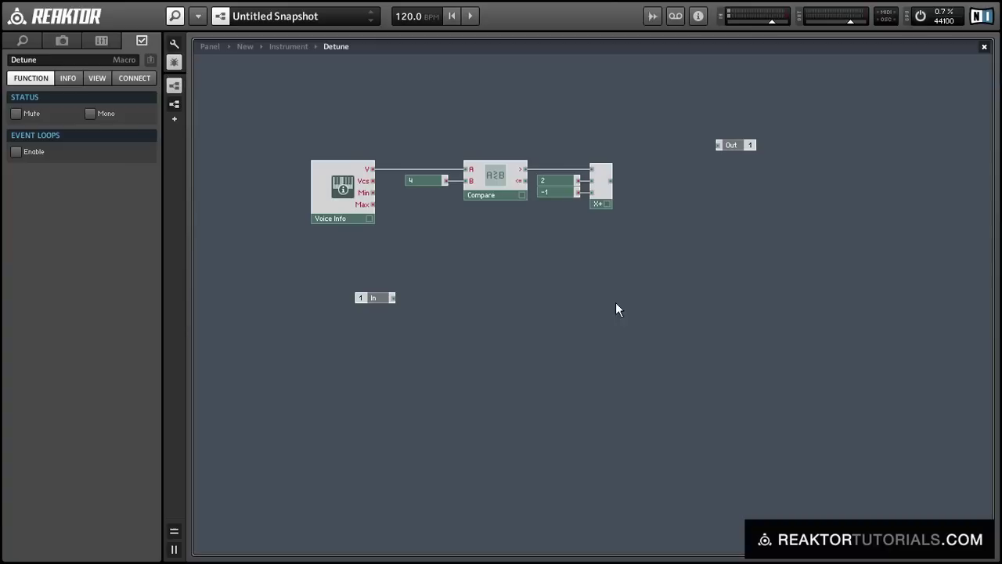
# Scale the Mult/Add output with a Multiply module controlled by a fader named Spread.
pyautogui.doubleClick(616, 308)
pyautogui.write('mult')
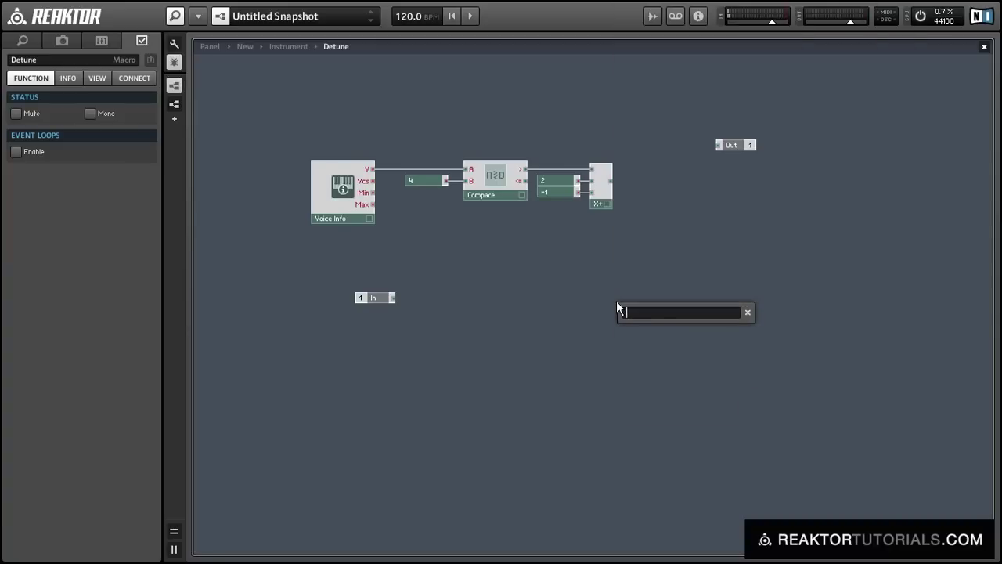
pyautogui.press('Return')
pyautogui.moveTo(616, 309); pyautogui.dragTo(611, 181)
pyautogui.moveTo(626, 321); pyautogui.dragTo(714, 198)
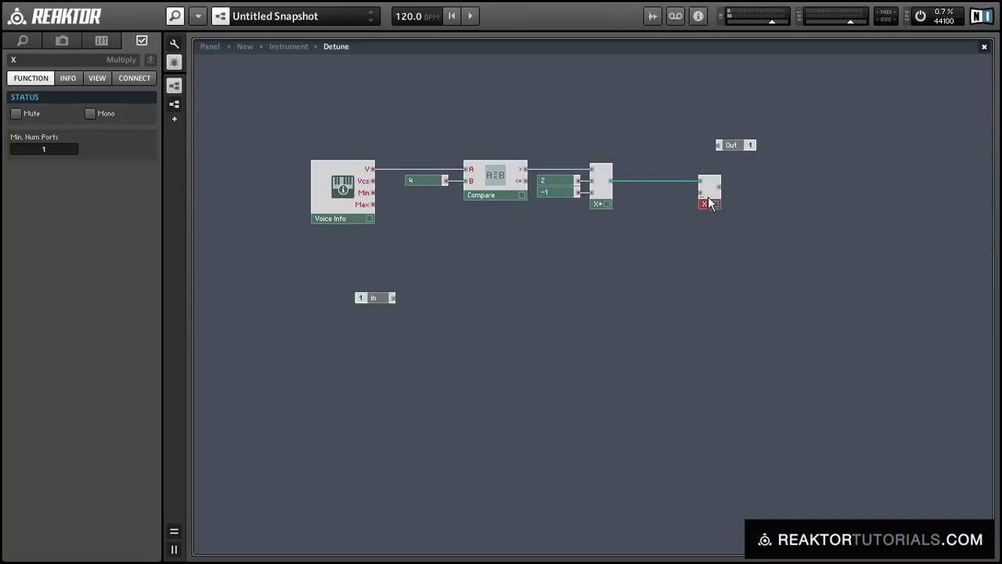
pyautogui.rightClick(702, 194)
pyautogui.click(728, 201)
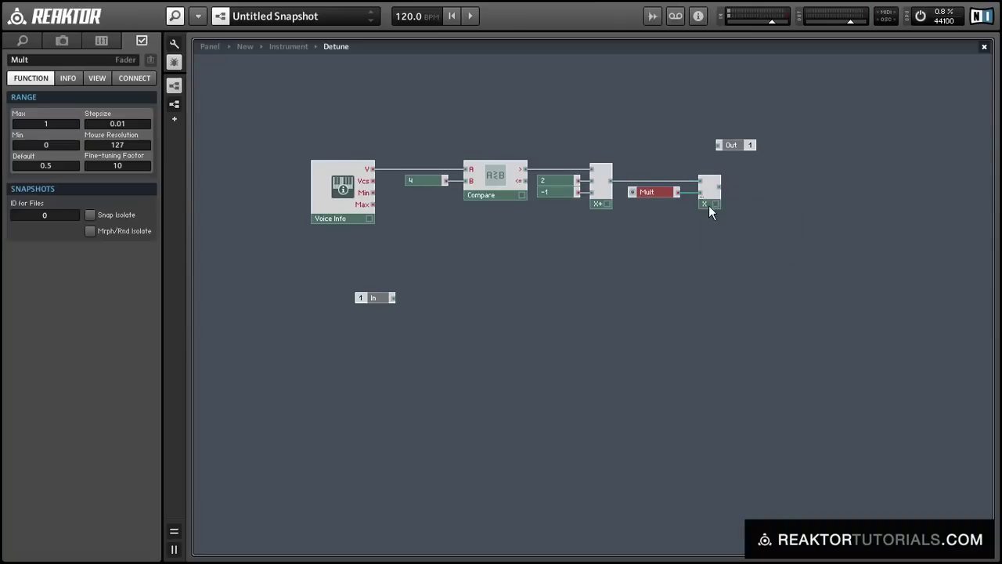
pyautogui.click(33, 59)
pyautogui.write('Spread')
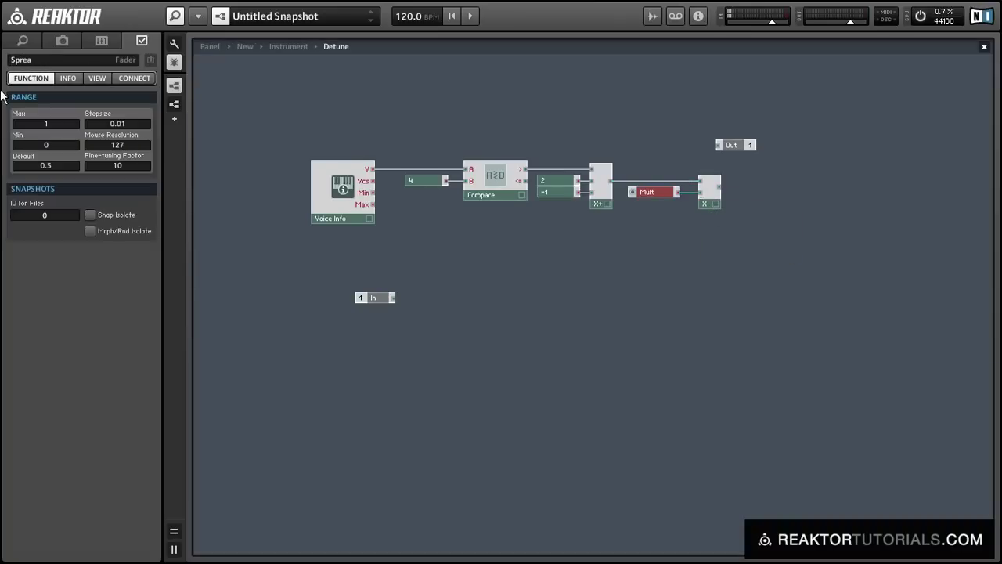
pyautogui.press('Return')
# Sum the Multiply output and In with an Add module wired to Out.
pyautogui.moveTo(374, 297); pyautogui.dragTo(729, 216)
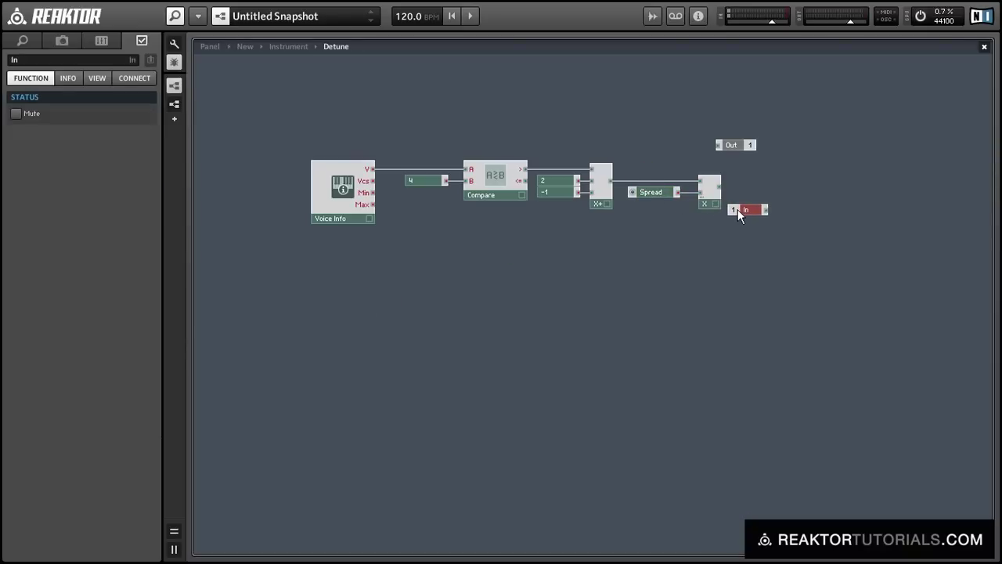
pyautogui.doubleClick(738, 209)
pyautogui.write('+')
pyautogui.press('Return')
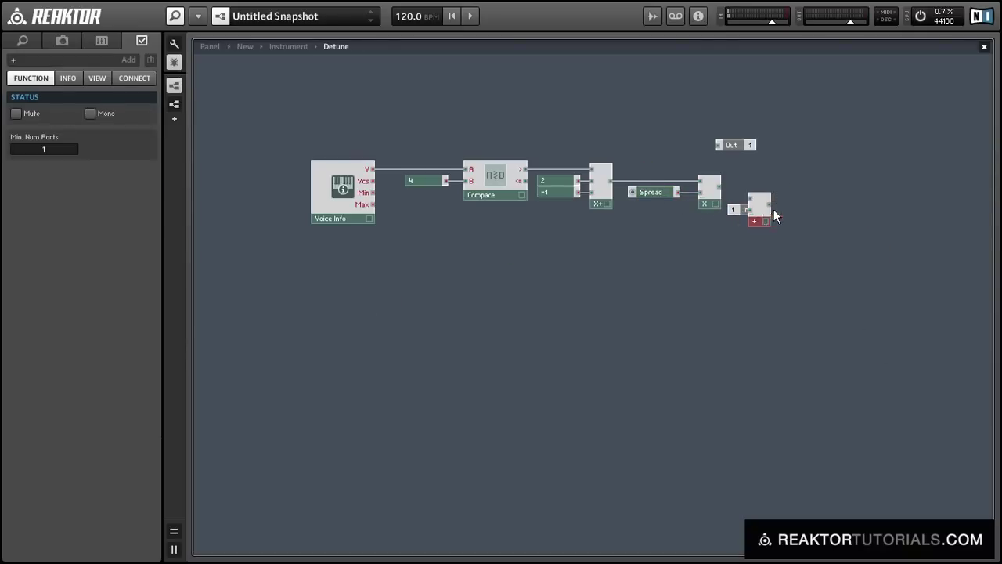
pyautogui.moveTo(720, 187); pyautogui.dragTo(775, 205)
pyautogui.click(754, 210)
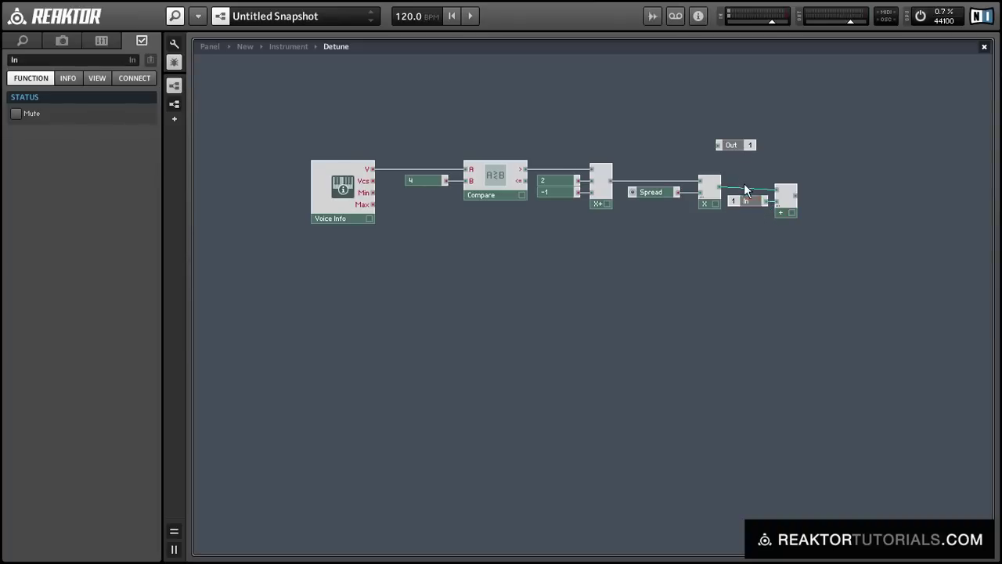
pyautogui.moveTo(750, 184); pyautogui.dragTo(799, 194)
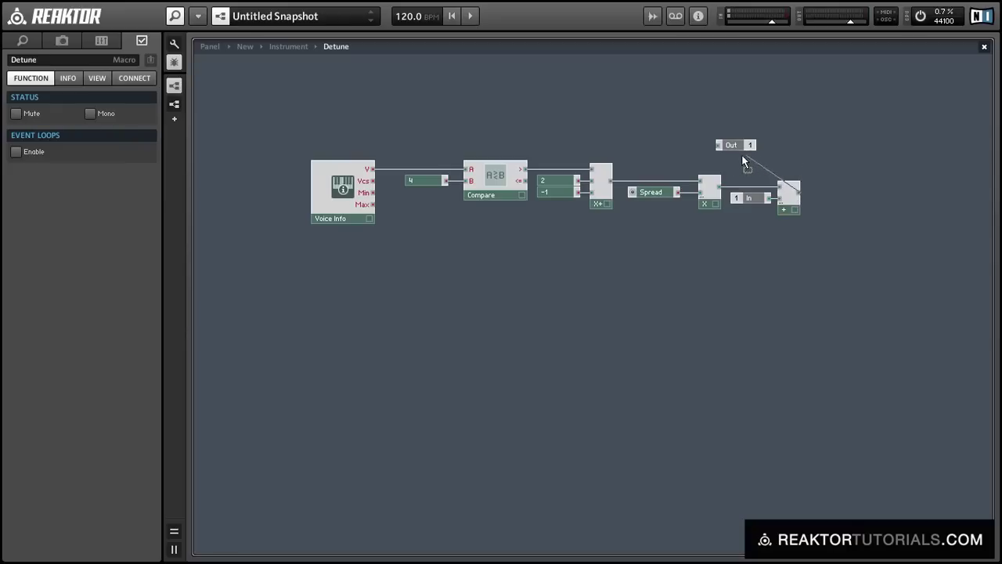
pyautogui.moveTo(719, 149); pyautogui.dragTo(797, 192)
pyautogui.moveTo(749, 150); pyautogui.dragTo(844, 198)
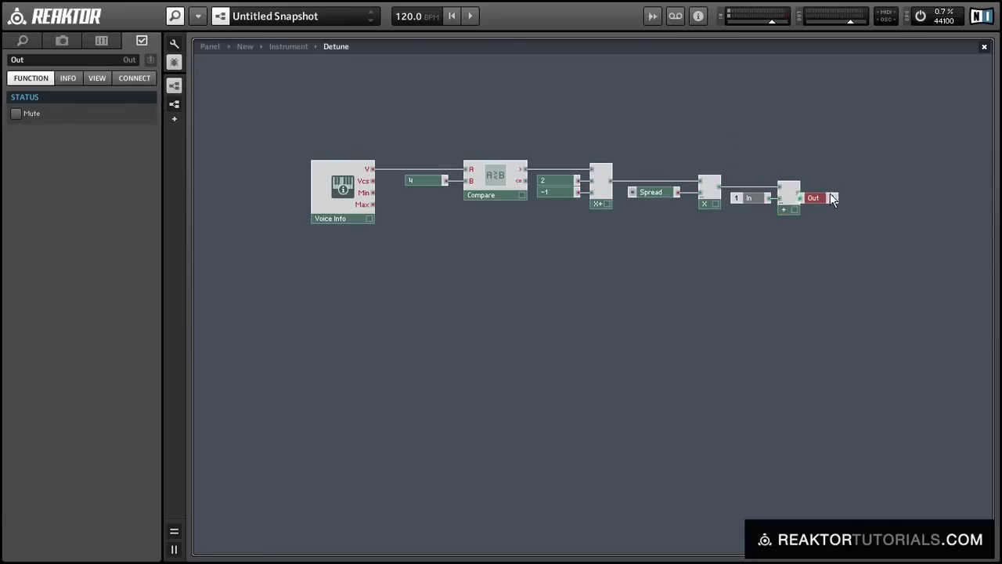
# Place a Pulse Sync oscillator in the Instrument, replacing a wrong Pulse Oscillator, fed by Detune's output.
pyautogui.doubleClick(811, 224)
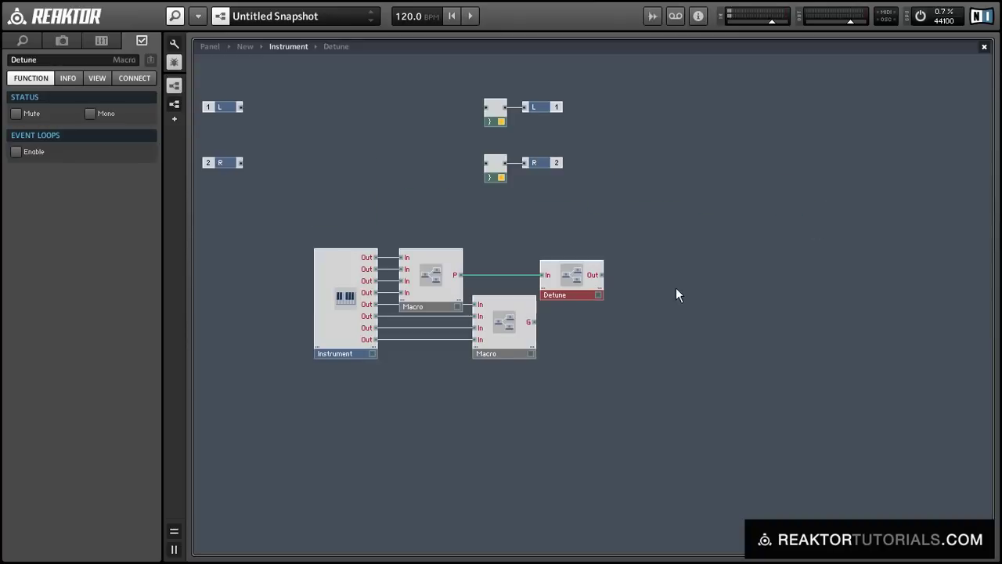
pyautogui.doubleClick(622, 323)
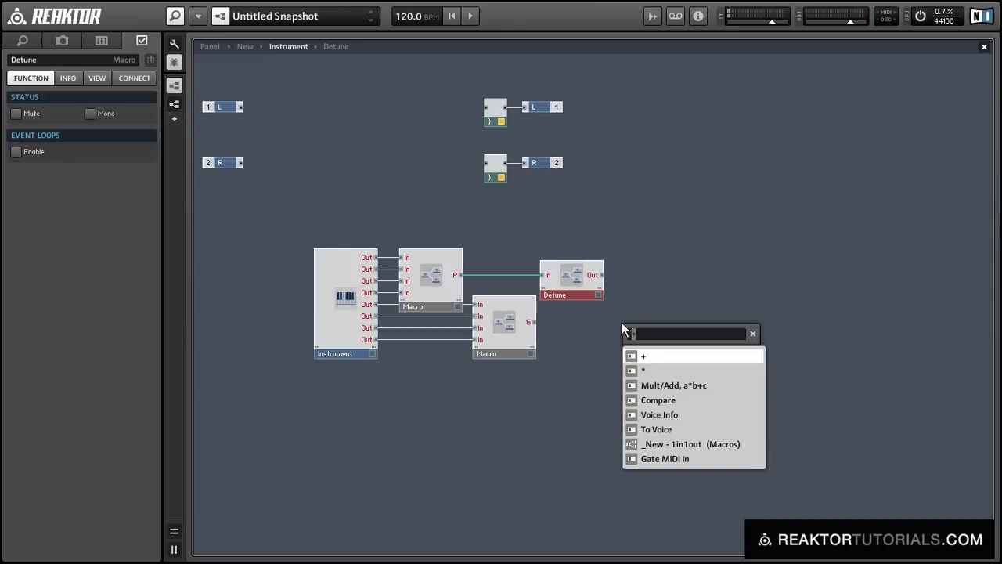
pyautogui.write('pu')
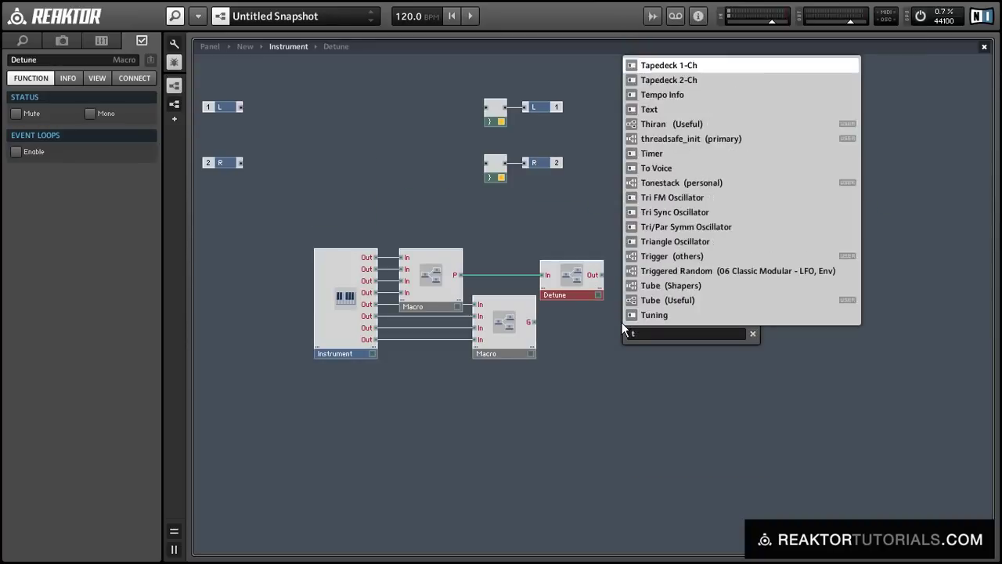
pyautogui.press('Down')
pyautogui.press('Down')
pyautogui.press('Down')
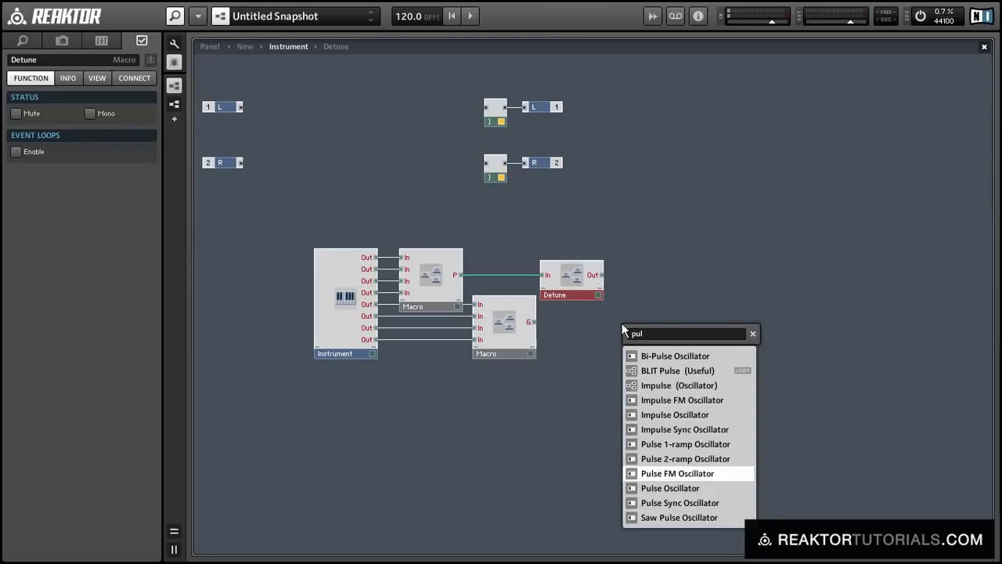
pyautogui.press('Return')
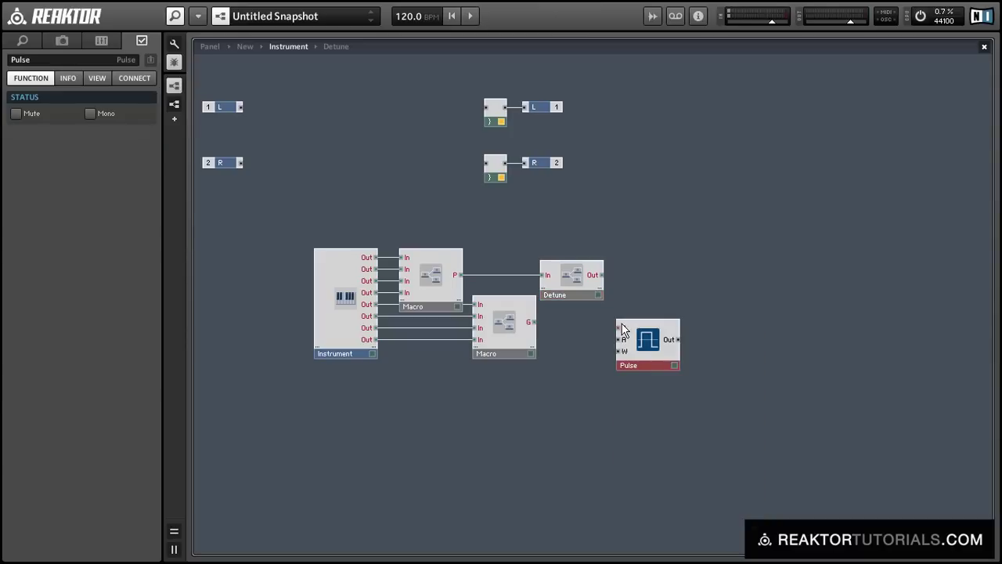
pyautogui.hotkey('ctrl', 'z')
pyautogui.doubleClick(622, 323)
pyautogui.write('pulse s')
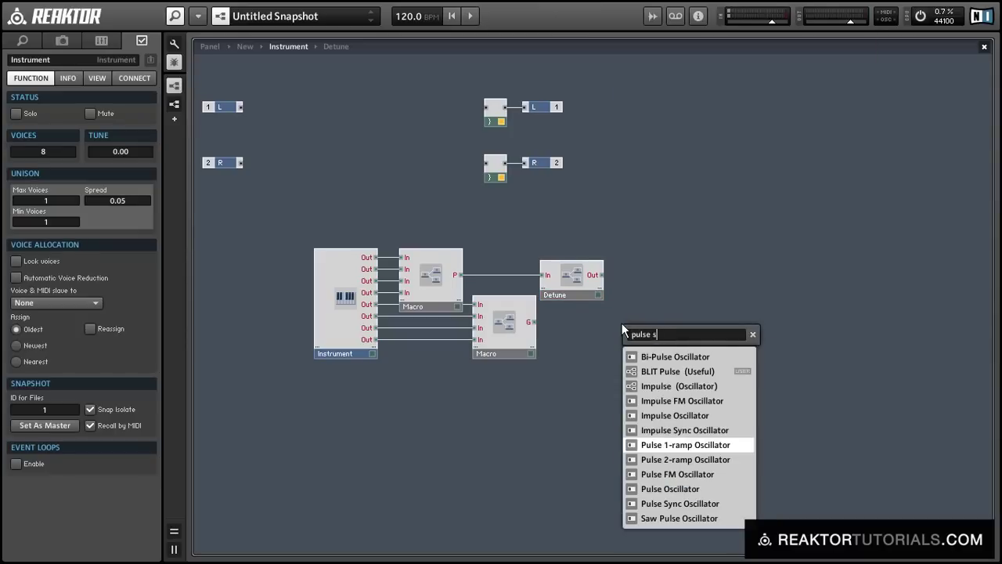
pyautogui.write('yn')
pyautogui.press('Return')
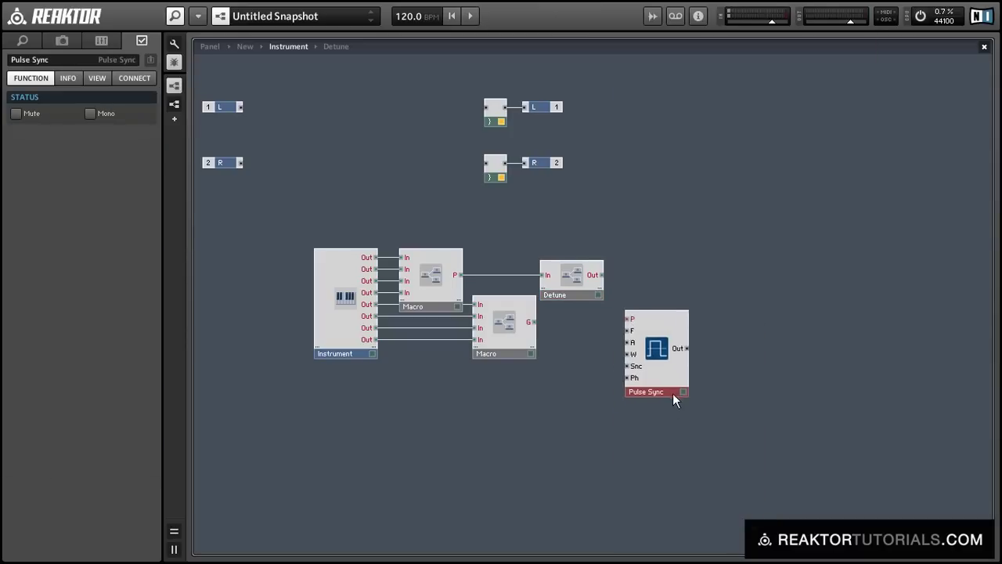
pyautogui.moveTo(673, 393); pyautogui.dragTo(741, 355)
pyautogui.moveTo(600, 275); pyautogui.dragTo(758, 286)
pyautogui.click(669, 393)
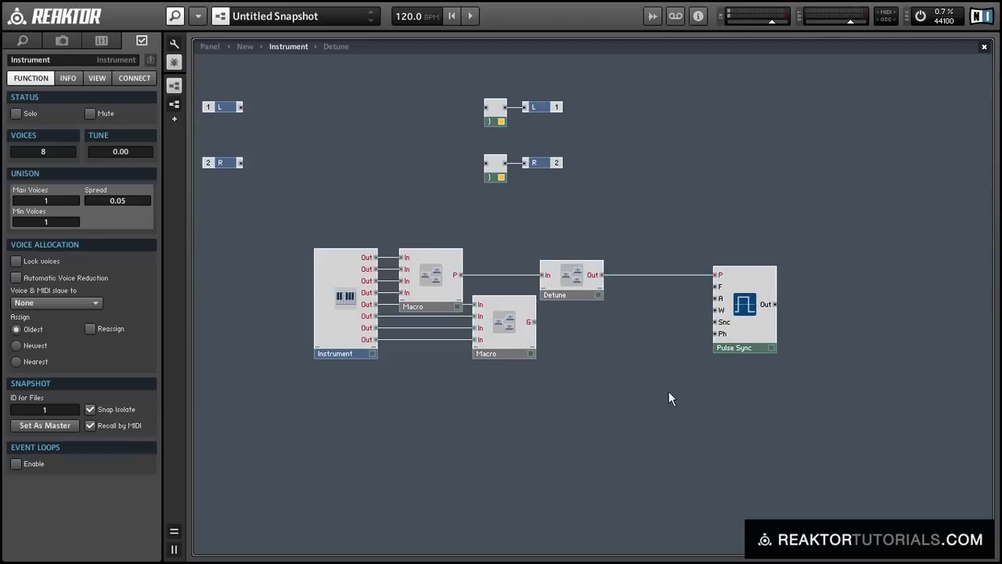
# Insert an ADSR Envelope and create Attack, Decay and Sustain controls on its inputs.
pyautogui.doubleClick(669, 390)
pyautogui.write('adsr')
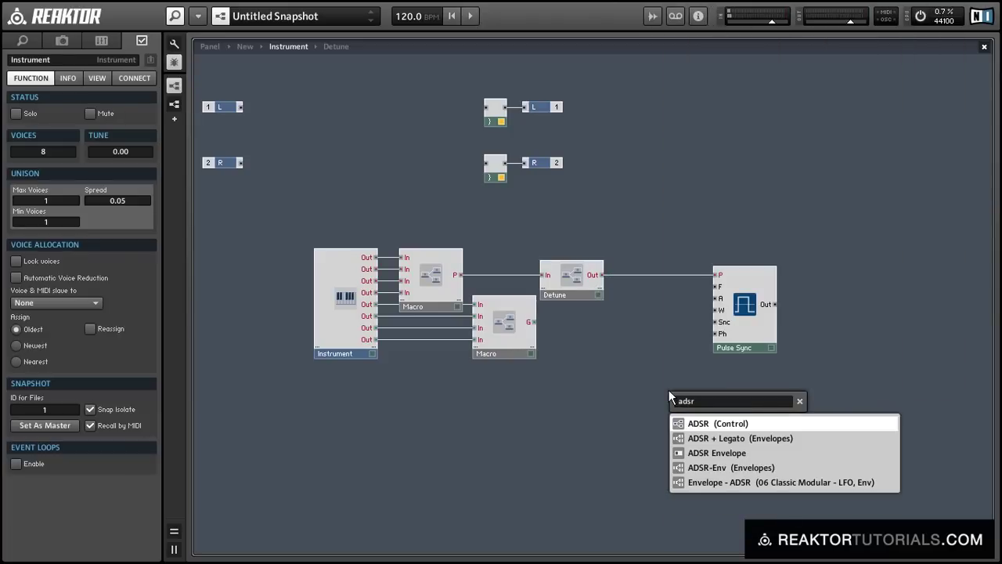
pyautogui.press('Down')
pyautogui.press('Down')
pyautogui.press('Return')
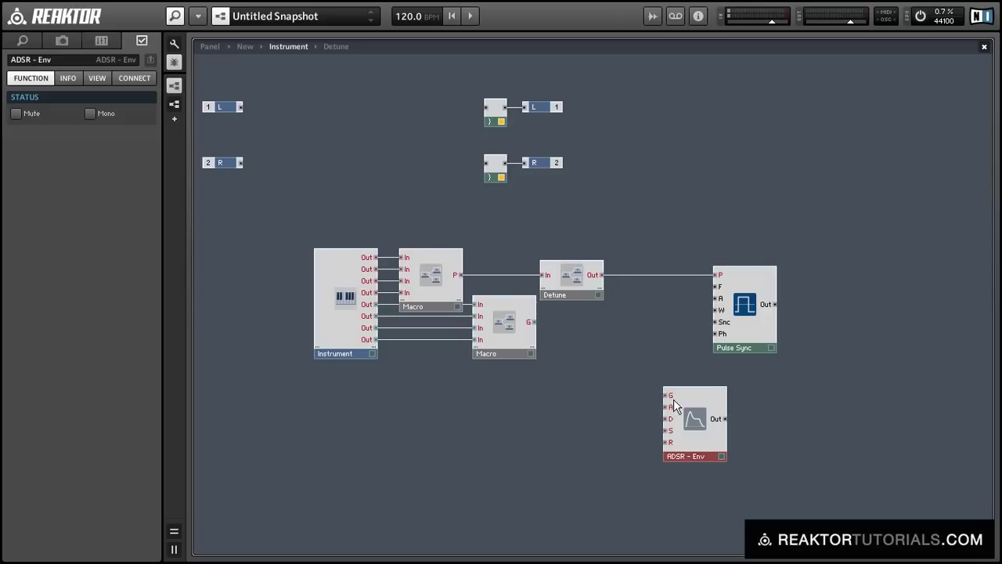
pyautogui.rightClick(671, 407)
pyautogui.click(712, 410)
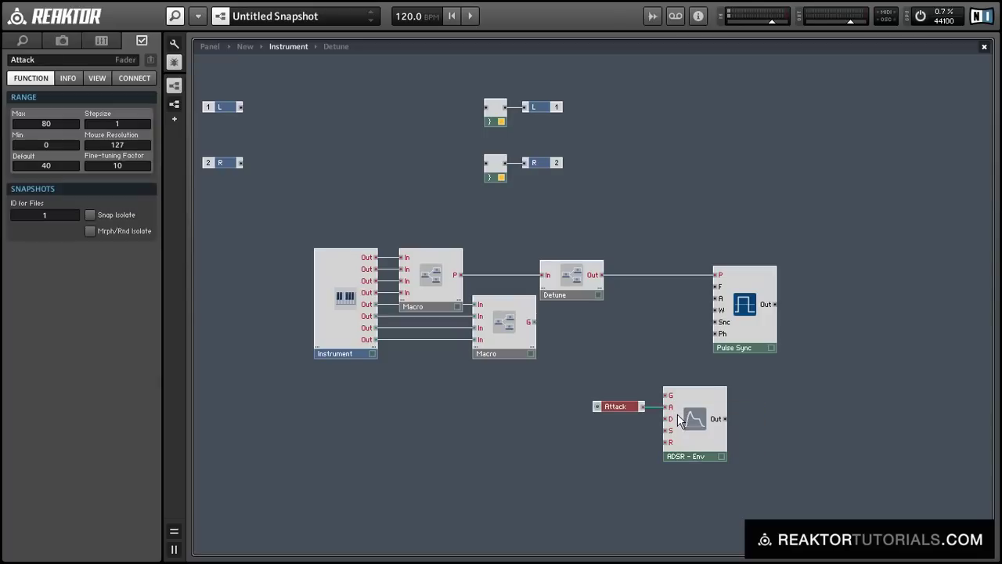
pyautogui.rightClick(679, 420)
pyautogui.click(711, 424)
pyautogui.rightClick(673, 432)
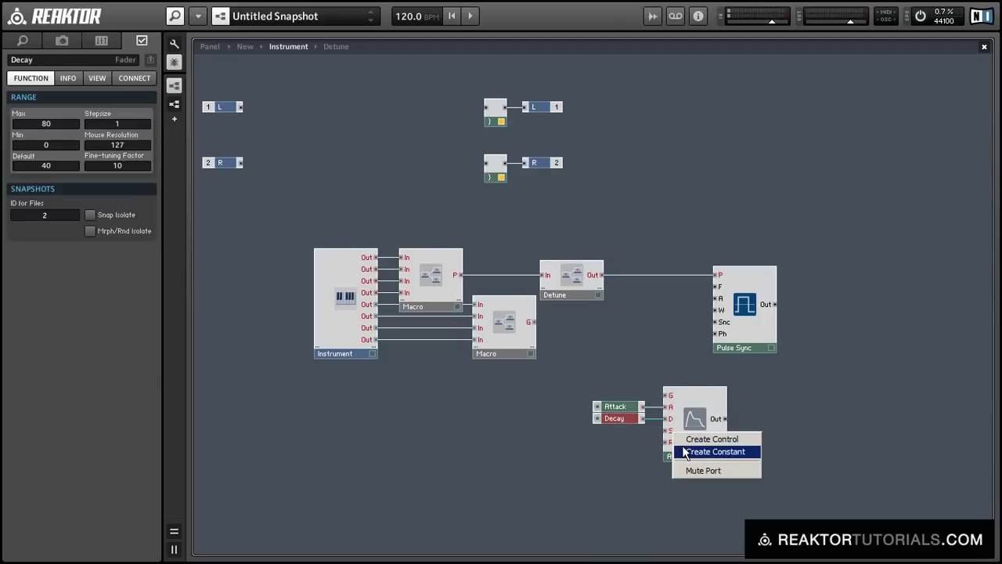
pyautogui.click(709, 439)
# Create a Release control on the envelope, replacing a mistaken 40 constant.
pyautogui.rightClick(672, 442)
pyautogui.click(713, 467)
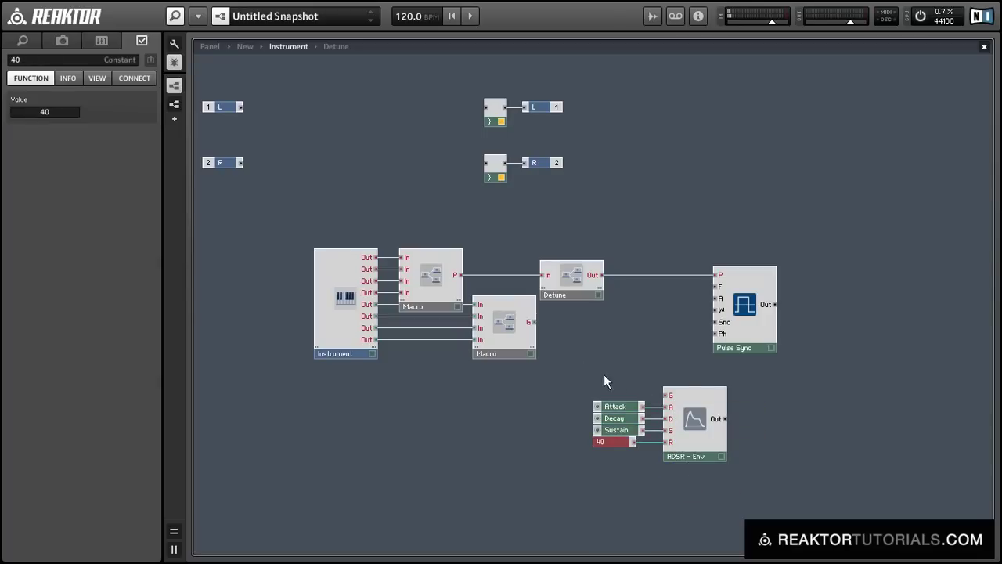
pyautogui.press('Delete')
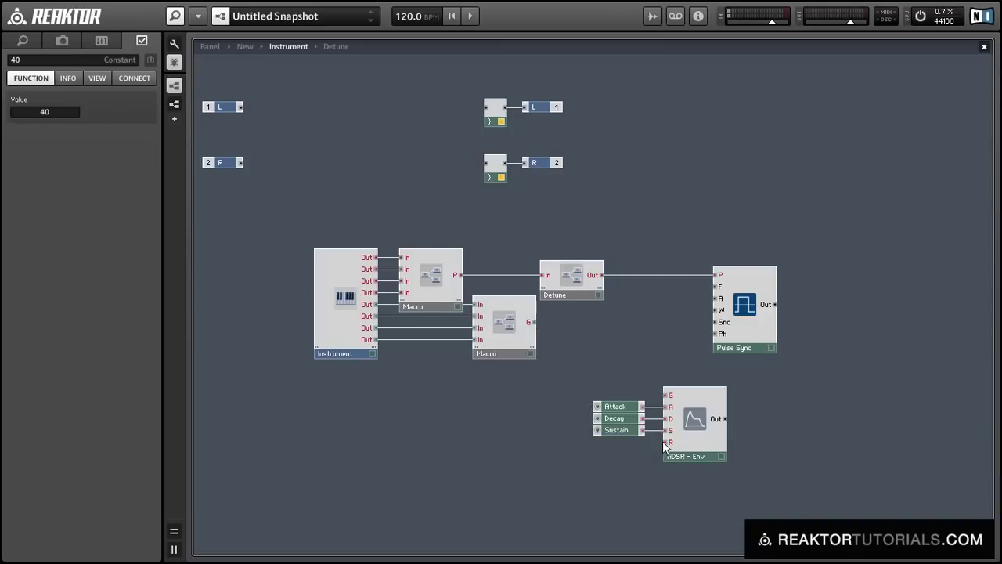
pyautogui.rightClick(666, 443)
pyautogui.click(693, 450)
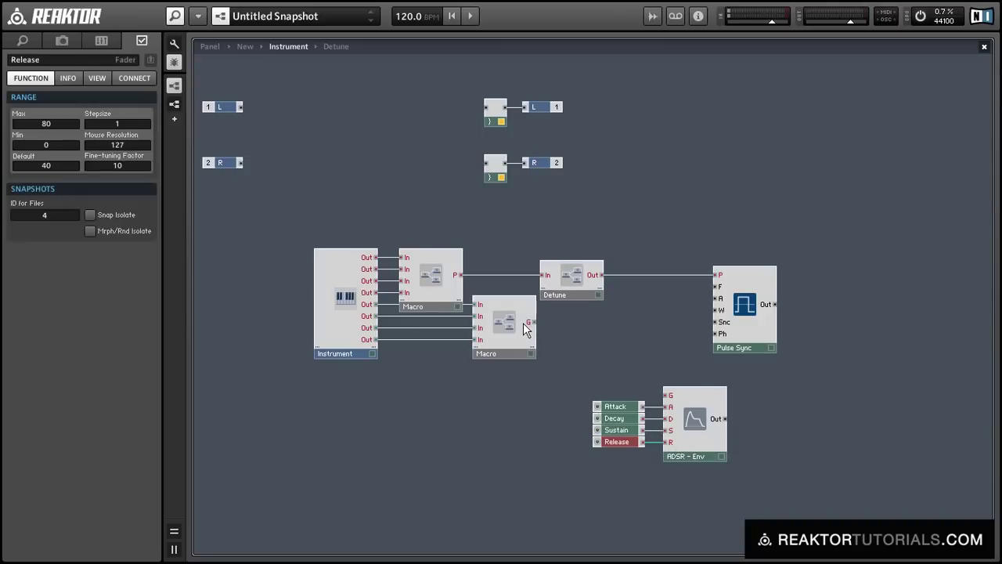
# Wire the Macro's G to the ADSR gate and Snc, and ADSR output to Pulse Sync's A.
pyautogui.moveTo(533, 322); pyautogui.dragTo(672, 397)
pyautogui.moveTo(723, 419); pyautogui.dragTo(715, 299)
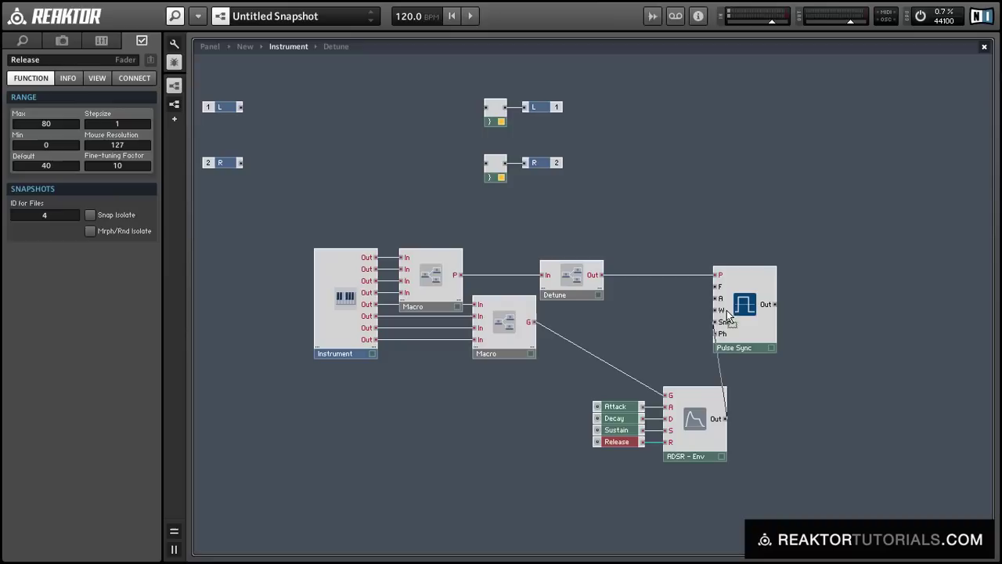
pyautogui.moveTo(560, 394); pyautogui.dragTo(620, 419)
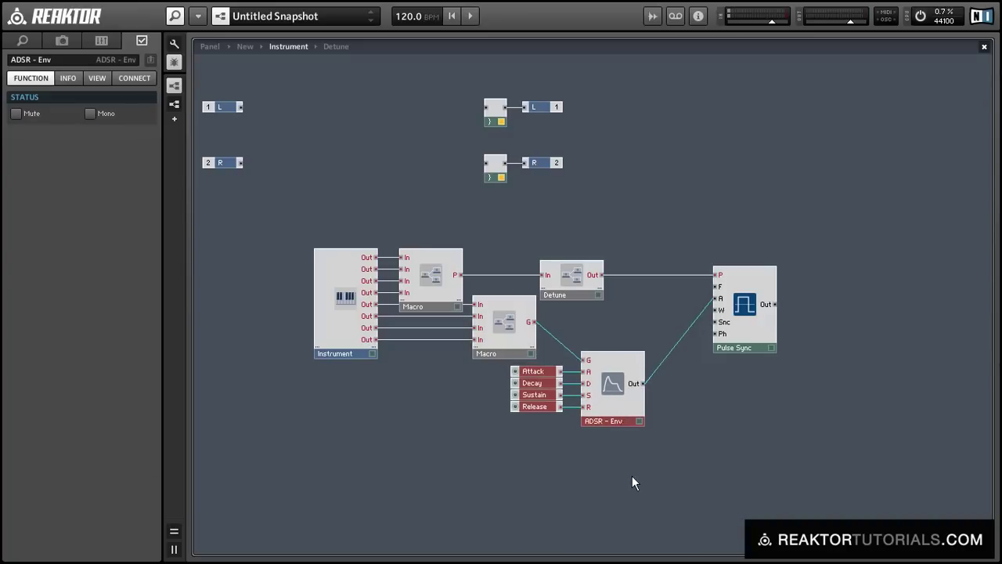
pyautogui.click(632, 475)
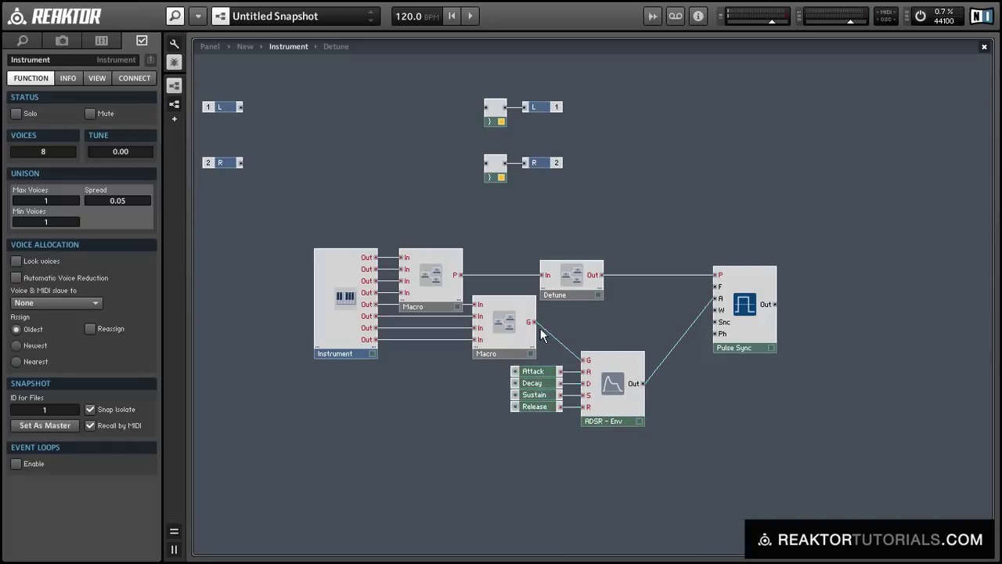
pyautogui.moveTo(535, 322); pyautogui.dragTo(699, 335)
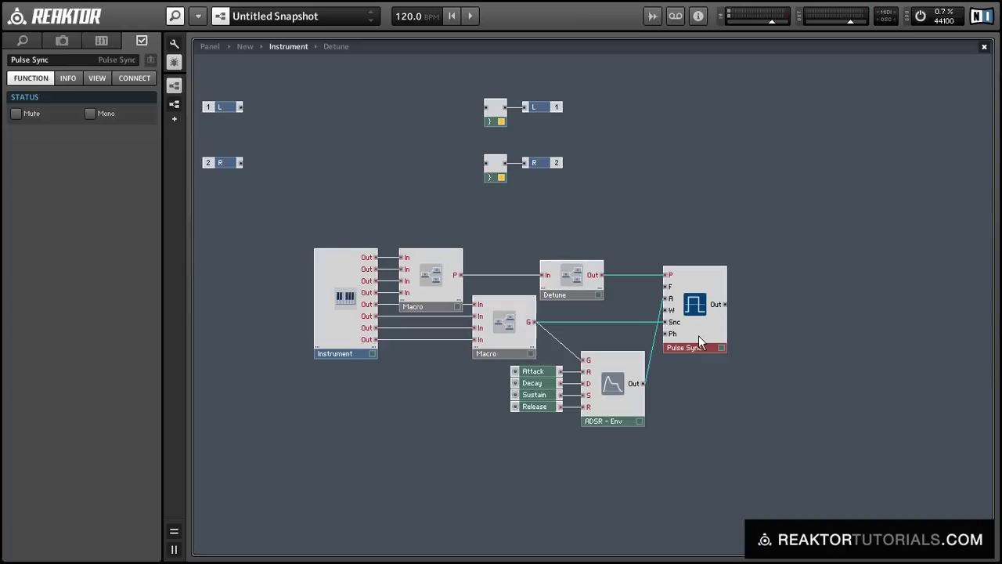
pyautogui.click(714, 357)
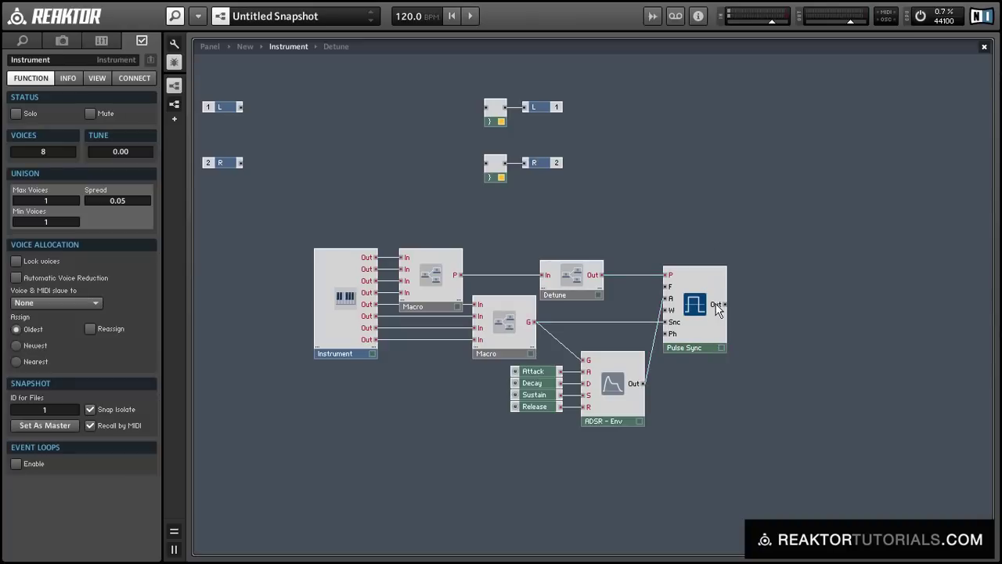
# Wire Pulse Sync's output to the right-channel voice combiner and hide the second Instrument panel.
pyautogui.moveTo(724, 304); pyautogui.dragTo(489, 171)
pyautogui.click(210, 47)
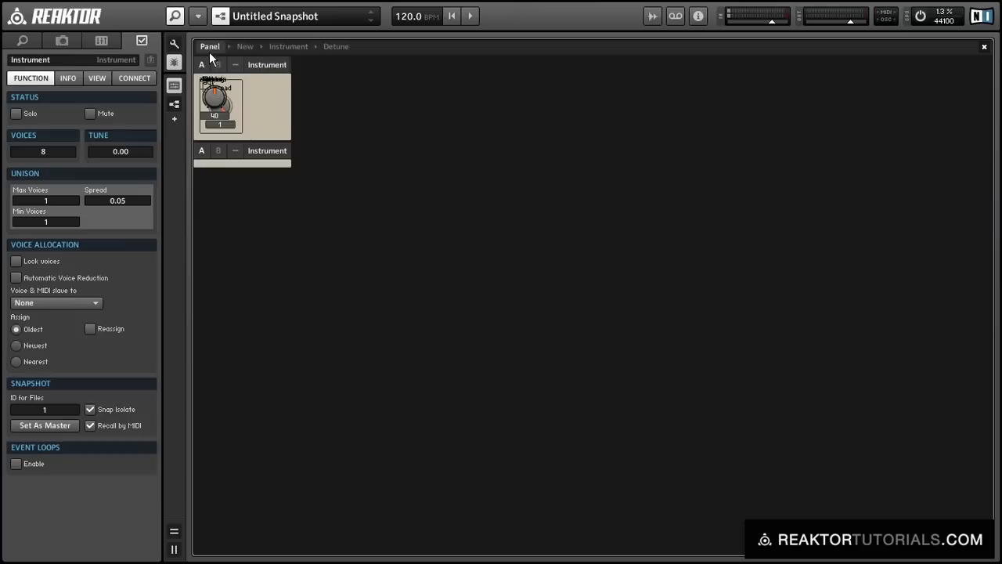
pyautogui.click(261, 152)
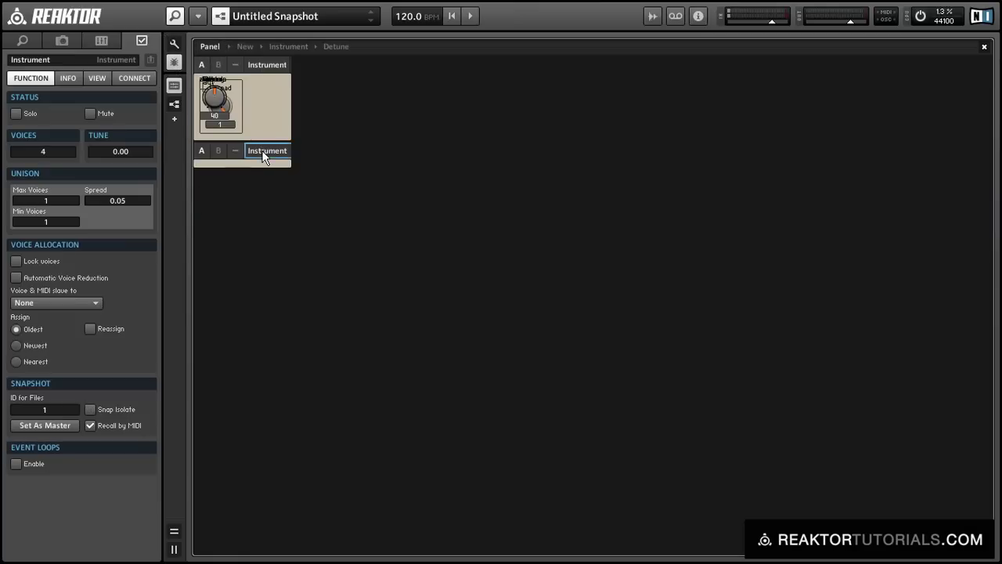
pyautogui.click(90, 79)
pyautogui.click(22, 115)
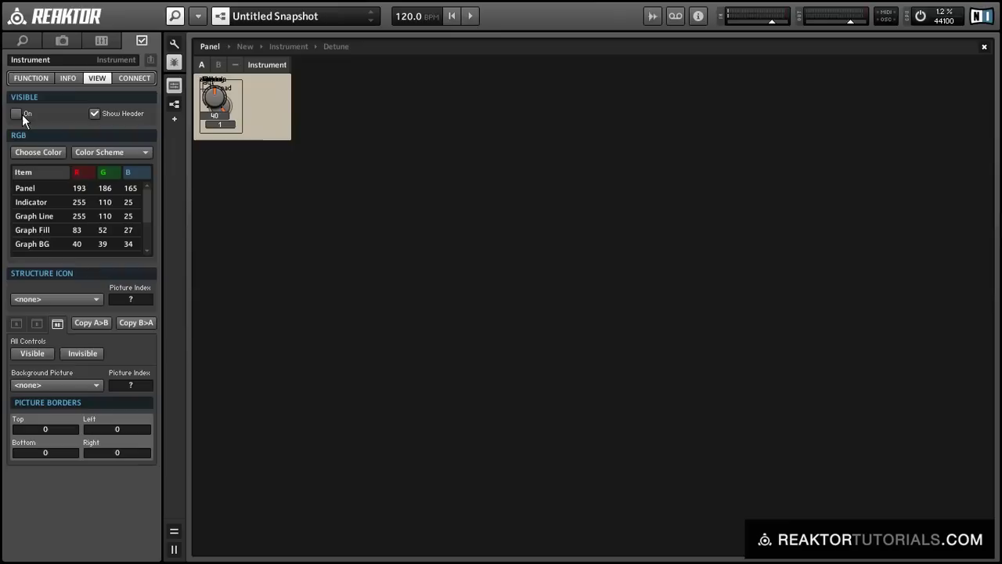
# Unstack Attack, Decay, Sustain and Release into an even row and shift the Detune Spread frame down-right.
pyautogui.click(216, 90)
pyautogui.click(208, 88)
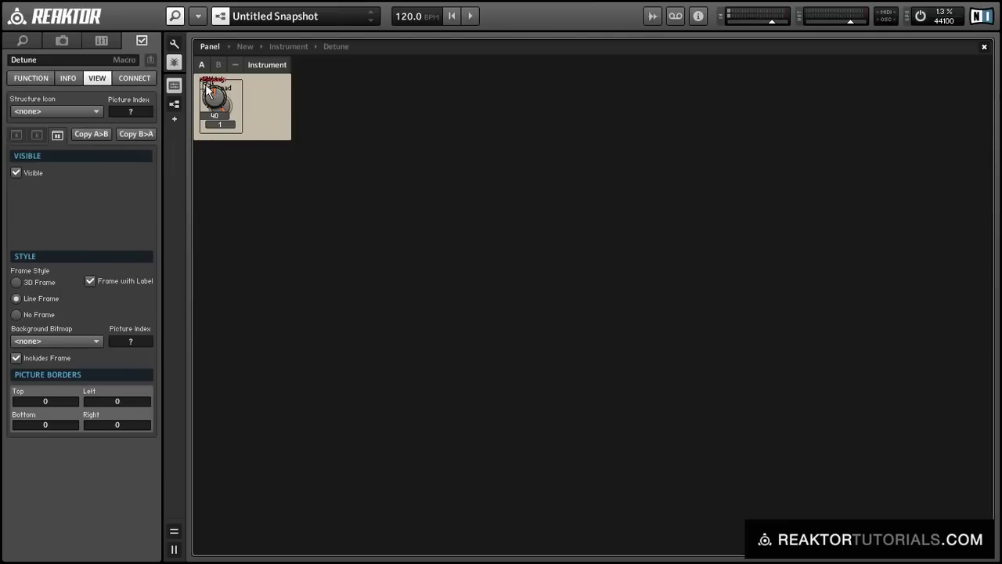
pyautogui.click(174, 43)
pyautogui.click(215, 81)
pyautogui.moveTo(216, 82); pyautogui.dragTo(315, 114)
pyautogui.moveTo(212, 107); pyautogui.dragTo(274, 141)
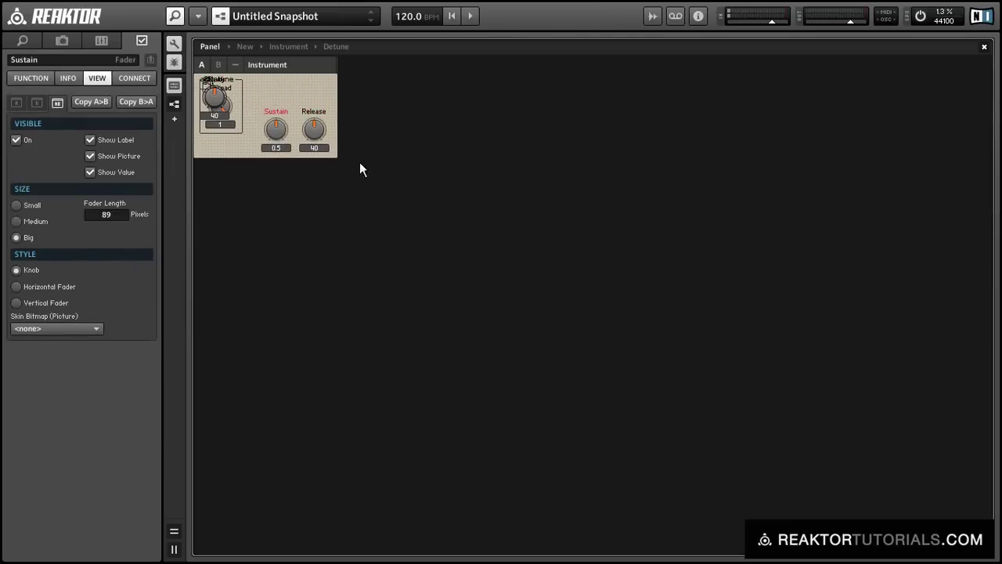
pyautogui.moveTo(375, 183); pyautogui.dragTo(305, 100)
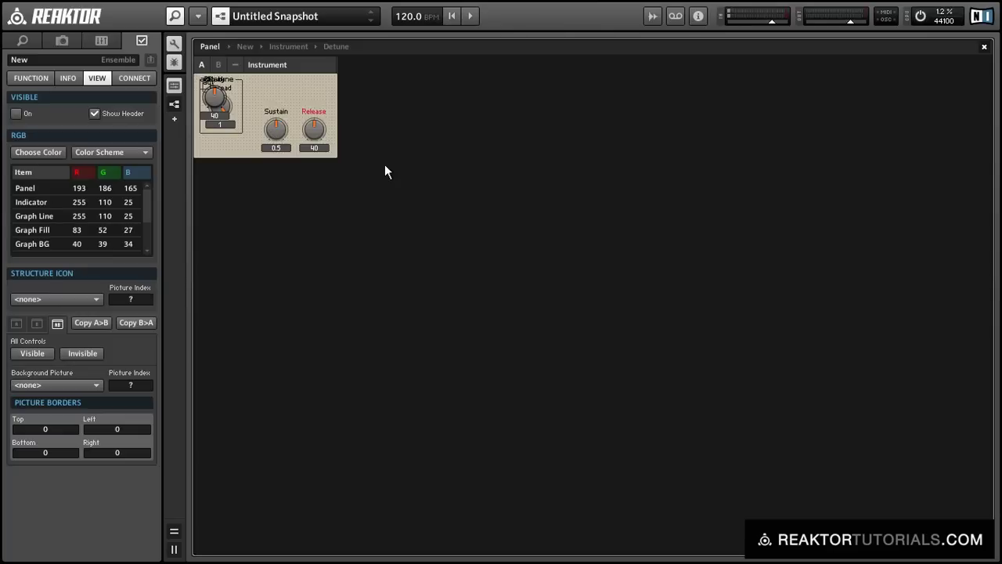
pyautogui.moveTo(385, 171); pyautogui.dragTo(345, 116)
pyautogui.moveTo(228, 116); pyautogui.dragTo(319, 129)
pyautogui.moveTo(216, 107); pyautogui.dragTo(275, 121)
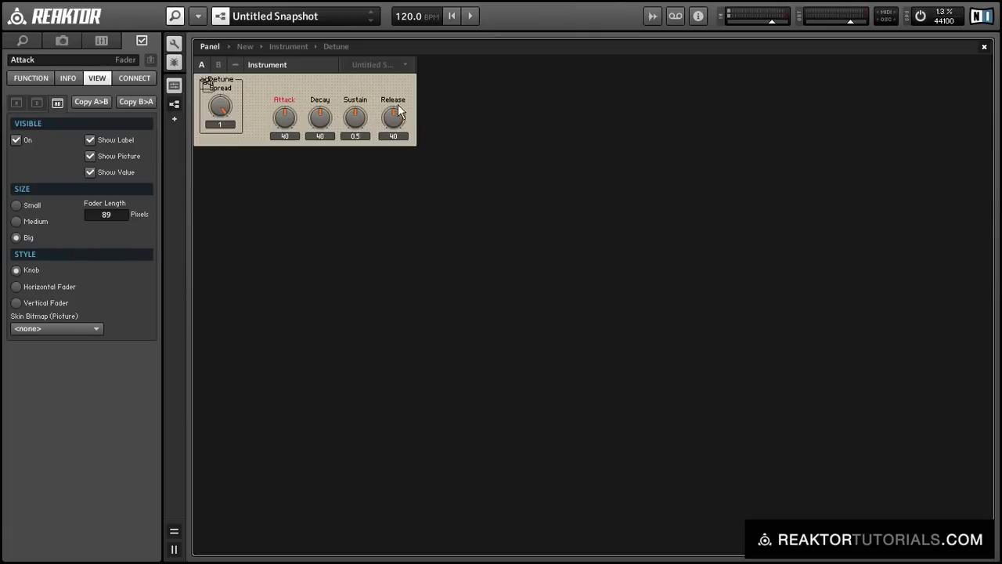
pyautogui.moveTo(398, 112); pyautogui.dragTo(399, 118)
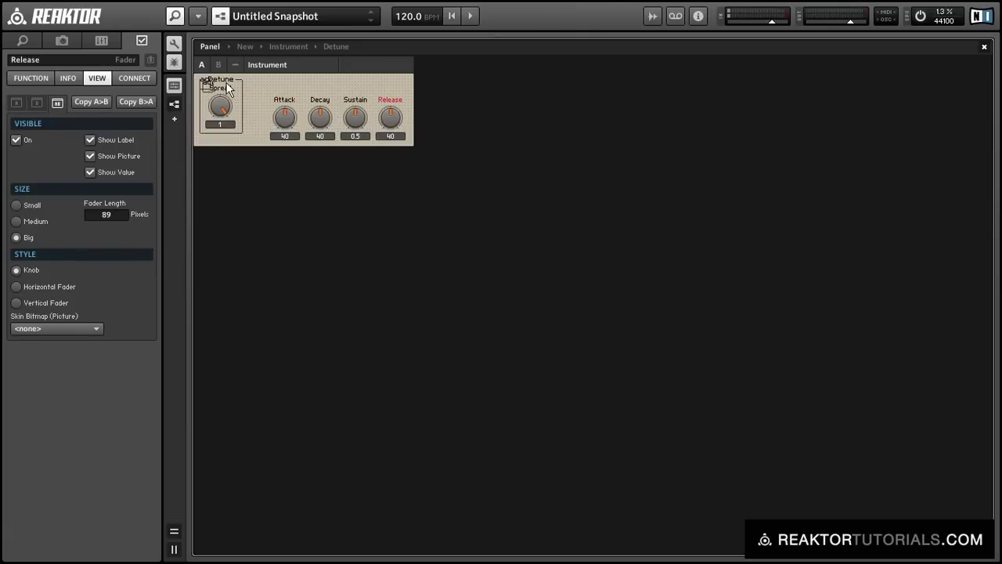
pyautogui.moveTo(227, 88); pyautogui.dragTo(233, 103)
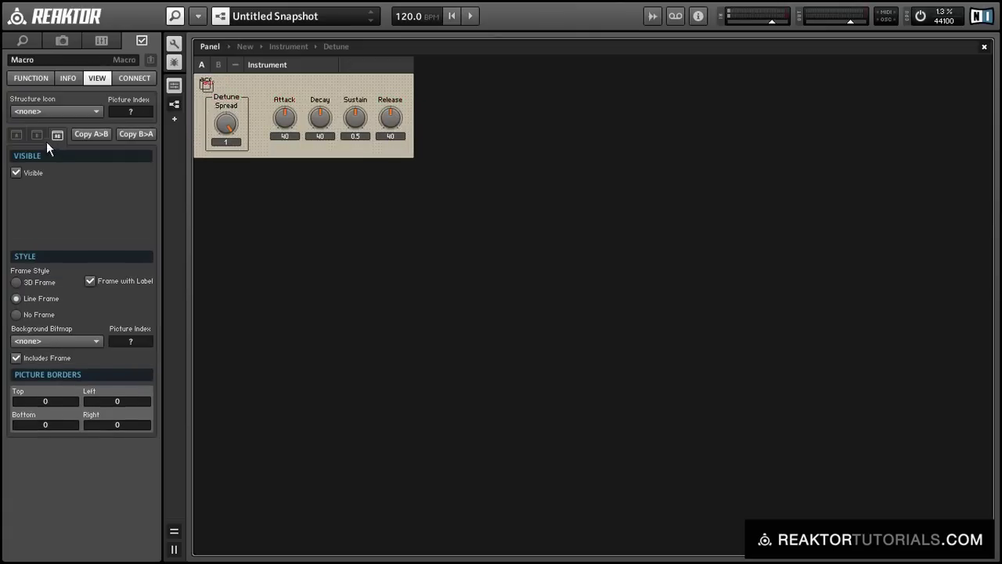
# Hide the Detune macro on the panel and set its frame to No Frame.
pyautogui.click(22, 175)
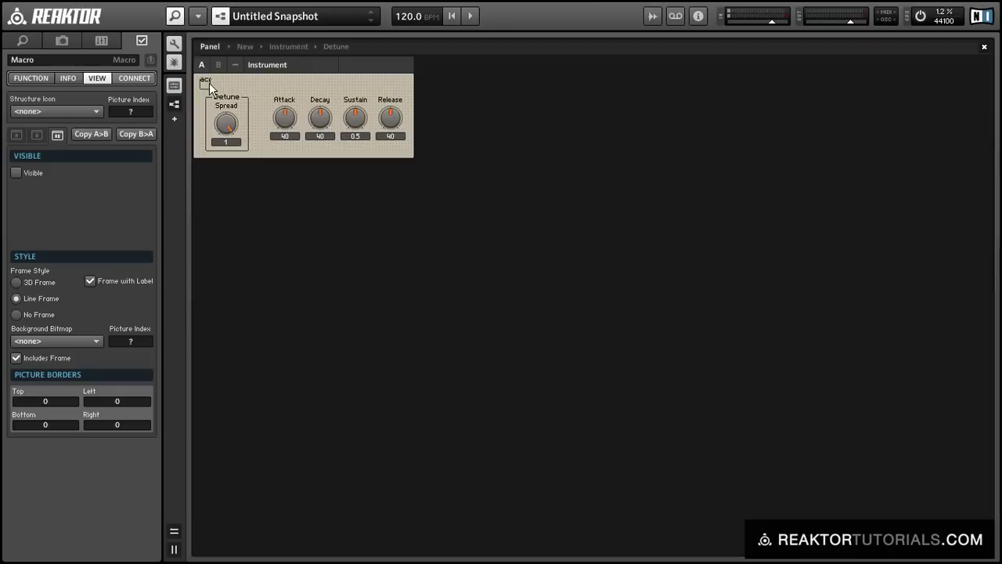
pyautogui.click(17, 173)
pyautogui.click(17, 173)
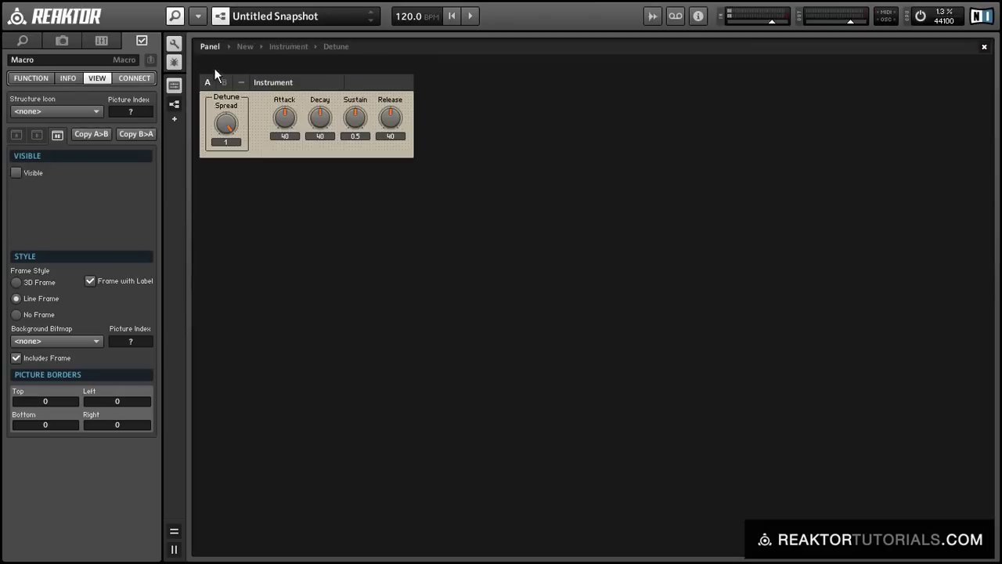
pyautogui.click(230, 101)
pyautogui.click(16, 314)
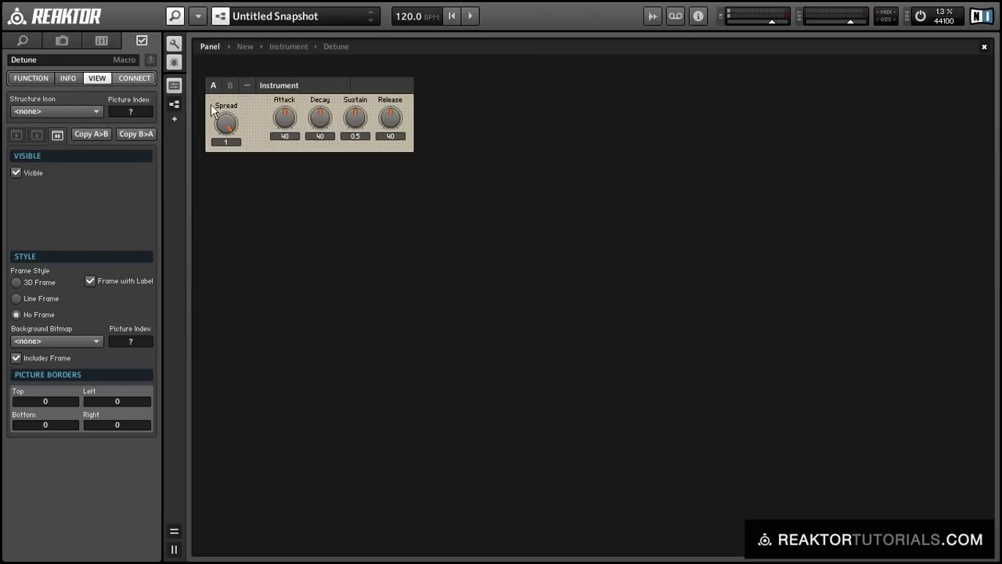
# Lock the panel, turn the Spread knob down, and return to the Instrument structure.
pyautogui.click(225, 123)
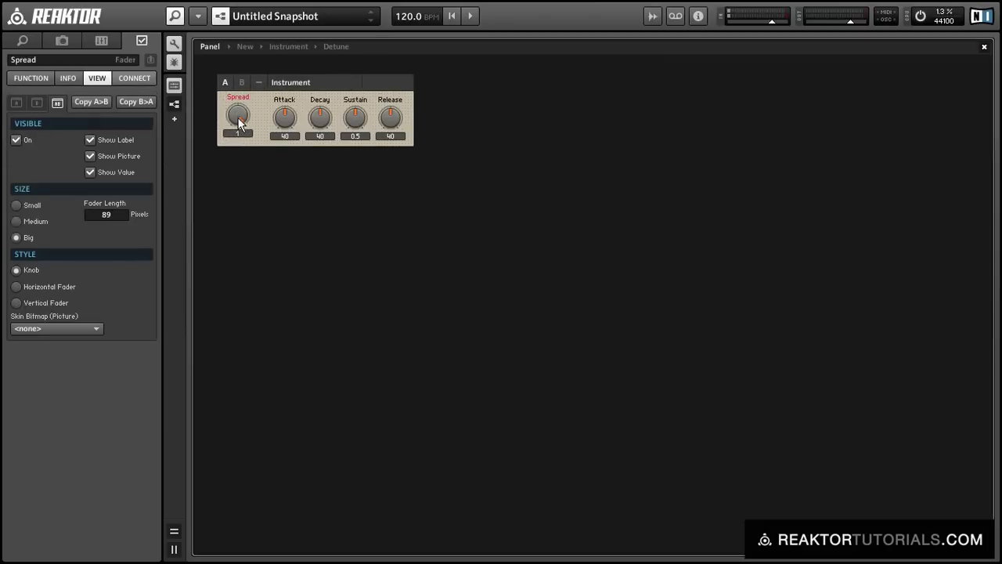
pyautogui.click(178, 61)
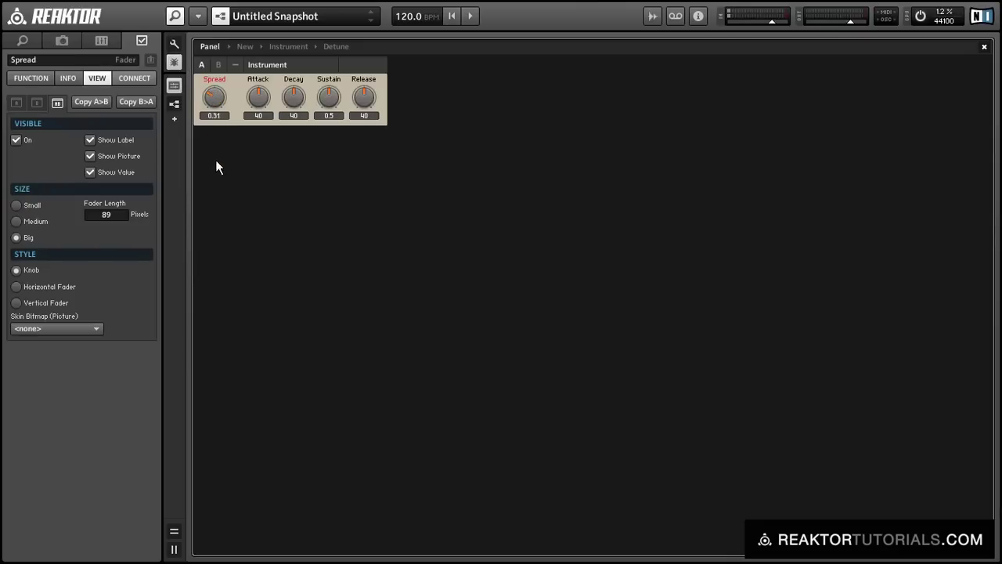
pyautogui.moveTo(216, 161); pyautogui.dragTo(218, 176)
pyautogui.moveTo(220, 97)
pyautogui.mouseDown()
pyautogui.moveTo(222, 131)
pyautogui.moveTo(220, 91)
pyautogui.moveTo(191, 39)
pyautogui.moveTo(188, 74)
pyautogui.moveTo(235, 109)
pyautogui.mouseUp()
pyautogui.hotkey('ctrl', 'Tab')
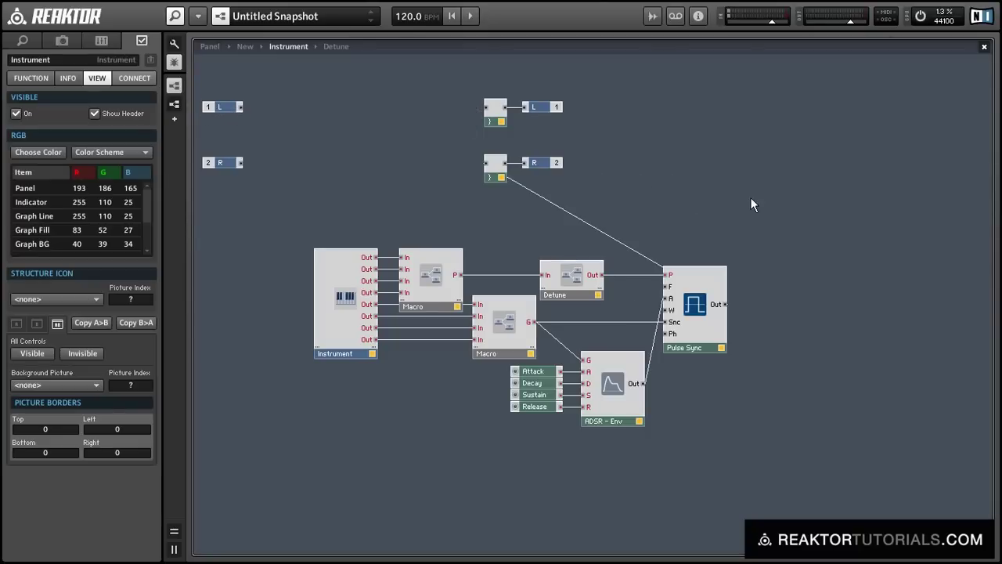
# Select the Detune macro and paste a copy of it.
pyautogui.click(570, 289)
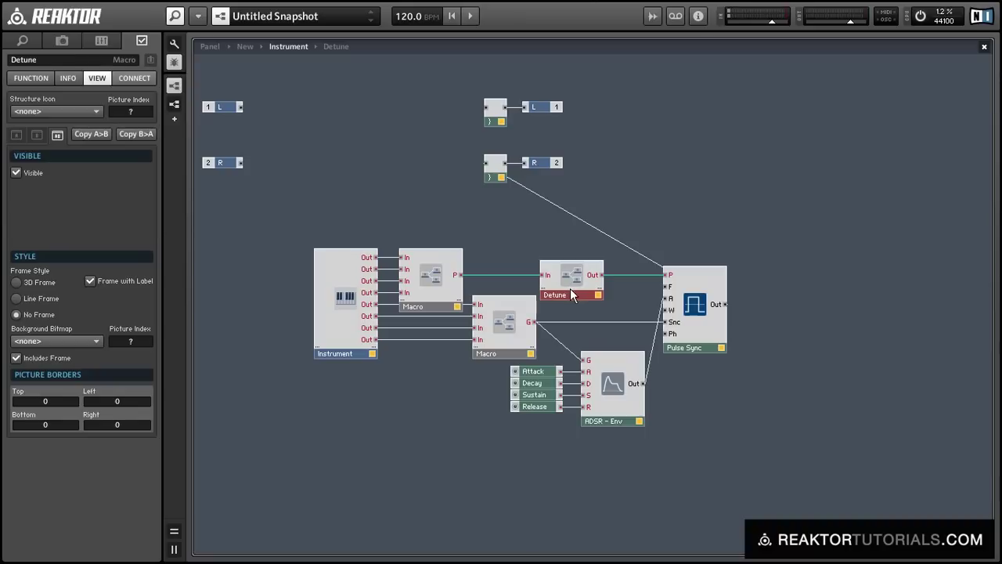
pyautogui.hotkey('ctrl', 'v')
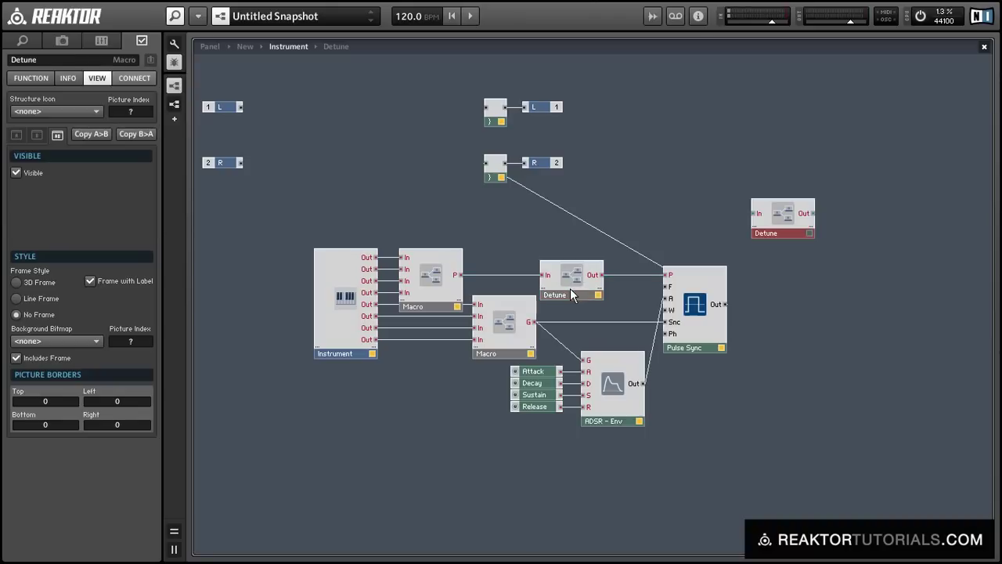
# In the copied Detune, replace the unused module with a Stereo Pan fed by Multiply's output and In.
pyautogui.doubleClick(788, 216)
pyautogui.press('Delete')
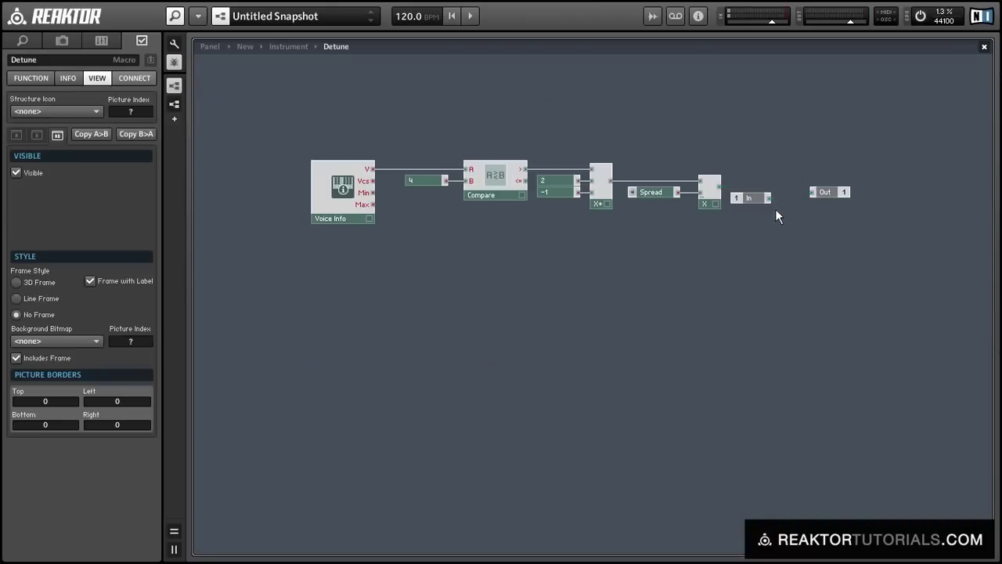
pyautogui.moveTo(756, 200); pyautogui.dragTo(716, 274)
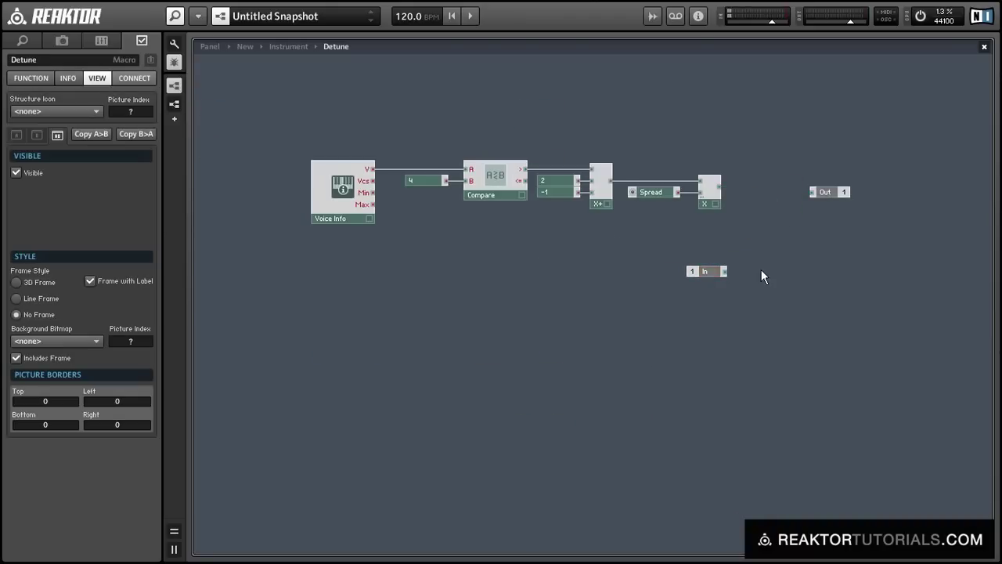
pyautogui.doubleClick(763, 276)
pyautogui.write('ster')
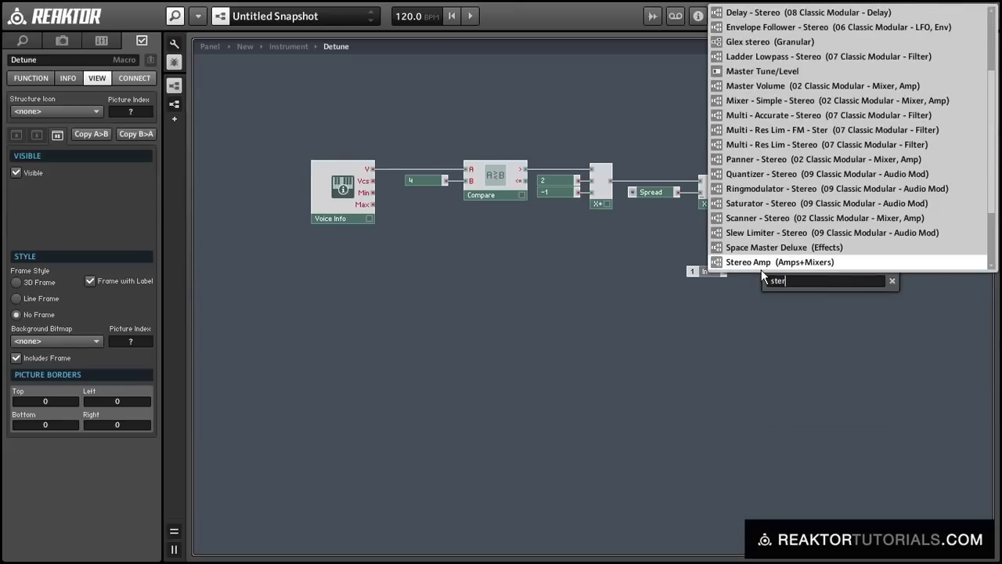
pyautogui.write('eo pan')
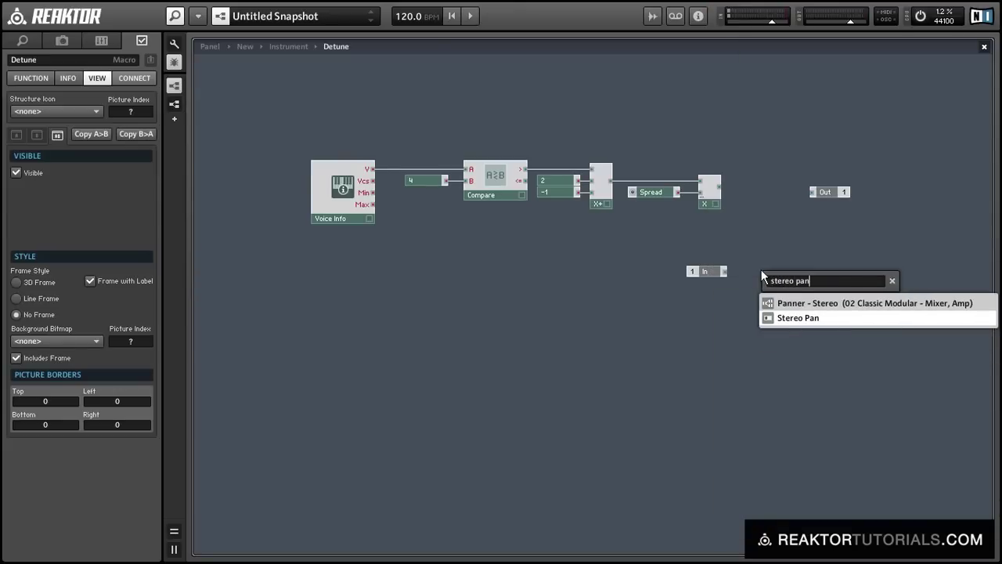
pyautogui.press('Return')
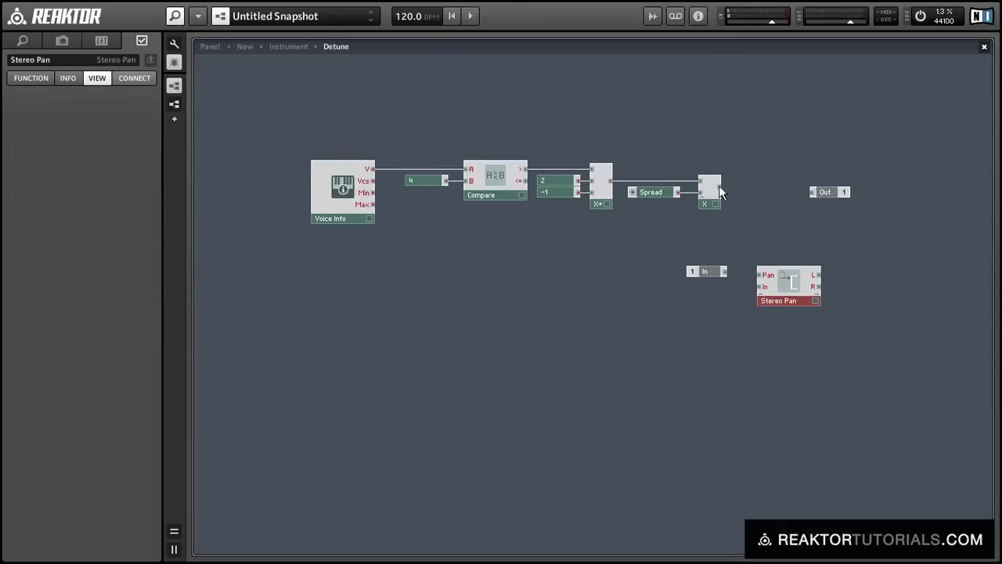
pyautogui.moveTo(719, 187); pyautogui.dragTo(759, 286)
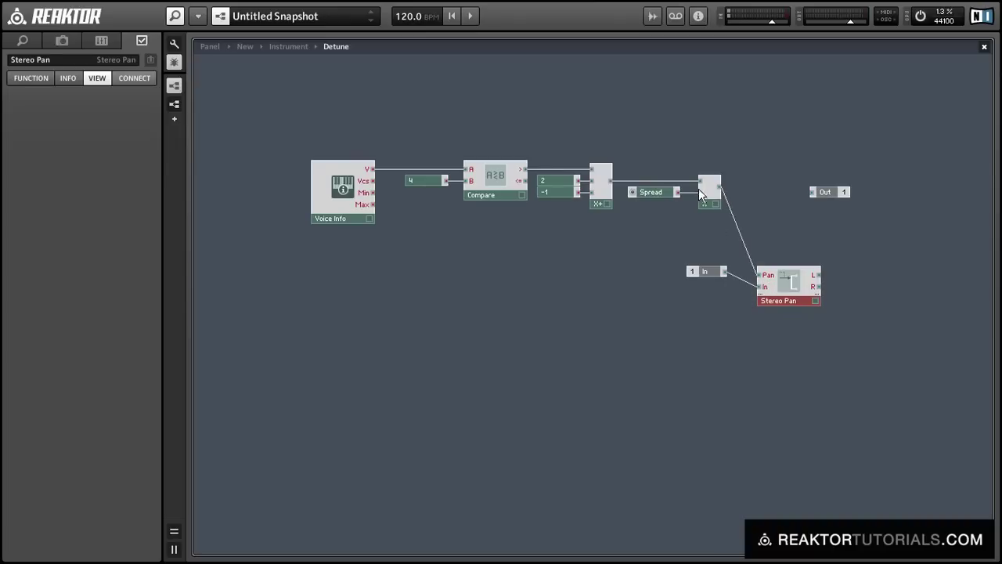
pyautogui.click(657, 192)
# Rename the Spread control to Stereo.
pyautogui.doubleClick(32, 60)
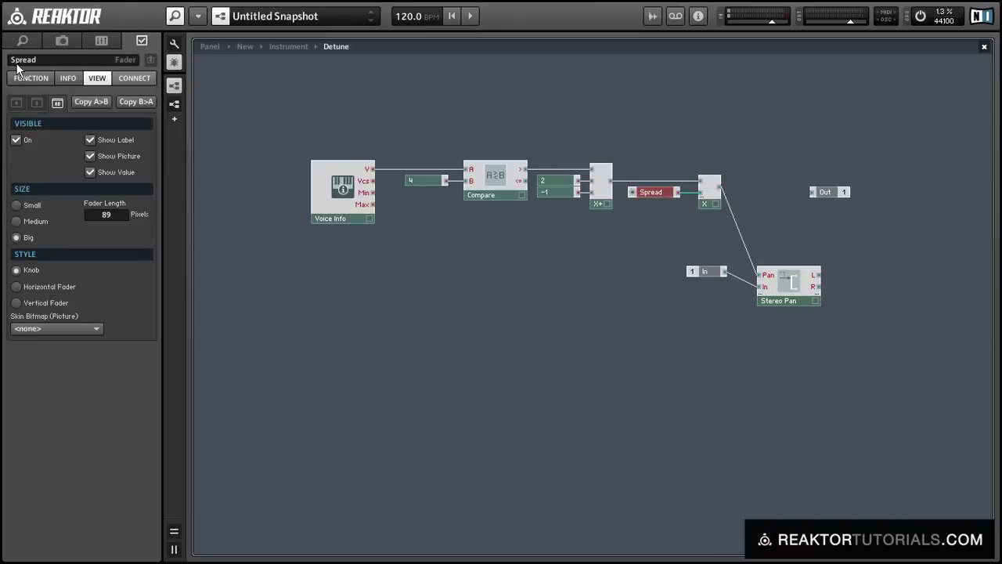
pyautogui.write('Stereo')
pyautogui.press('Return')
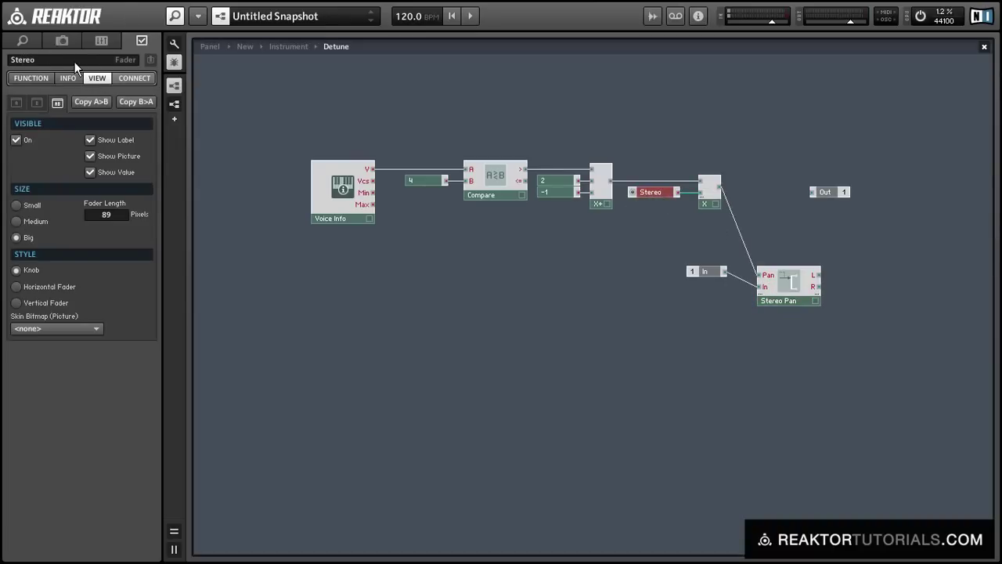
# Place the In module beside Stereo Pan and wire Stereo Pan's L output to Out.
pyautogui.click(662, 257)
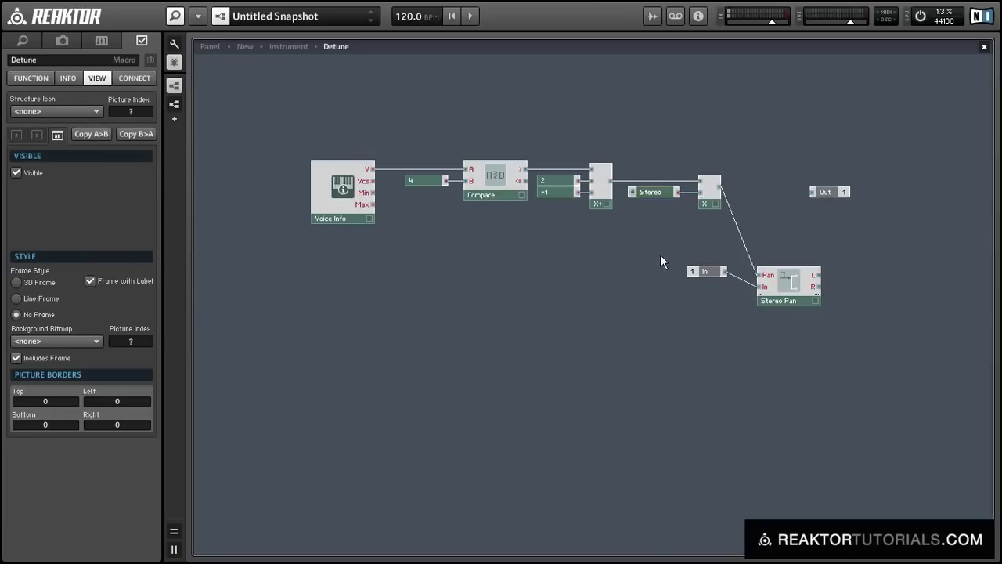
pyautogui.moveTo(700, 271); pyautogui.dragTo(723, 286)
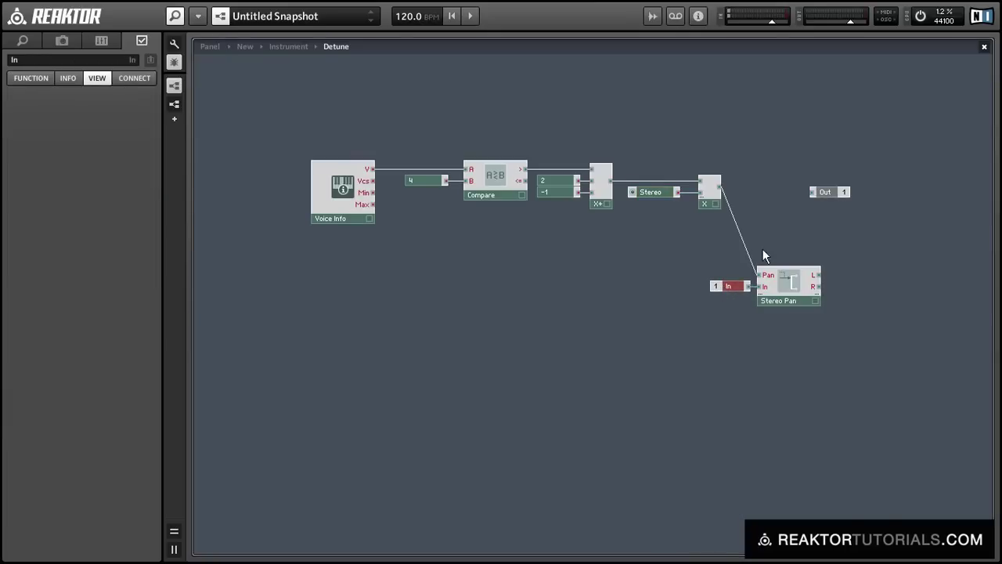
pyautogui.moveTo(816, 275)
pyautogui.mouseDown()
pyautogui.moveTo(805, 210)
pyautogui.moveTo(812, 192)
pyautogui.moveTo(852, 239)
pyautogui.moveTo(858, 273)
pyautogui.mouseUp()
# Search for another Out module for R and move the existing Out module down.
pyautogui.doubleClick(856, 275)
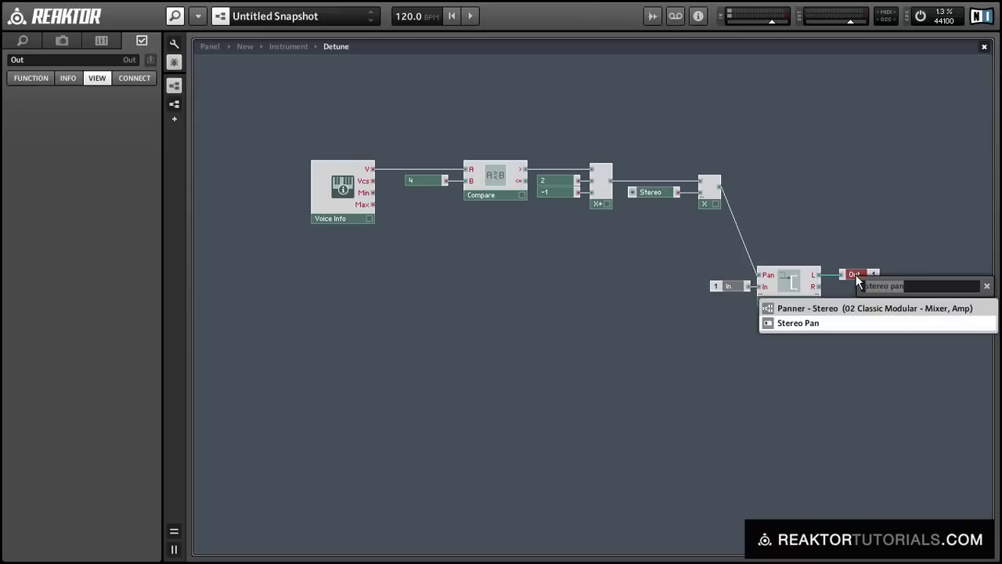
pyautogui.click(847, 295)
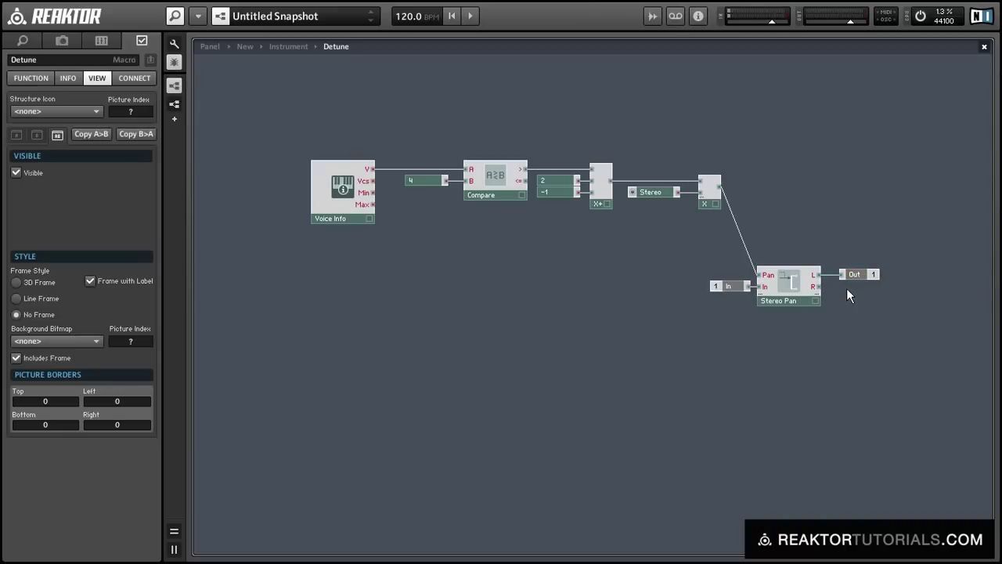
pyautogui.doubleClick(846, 295)
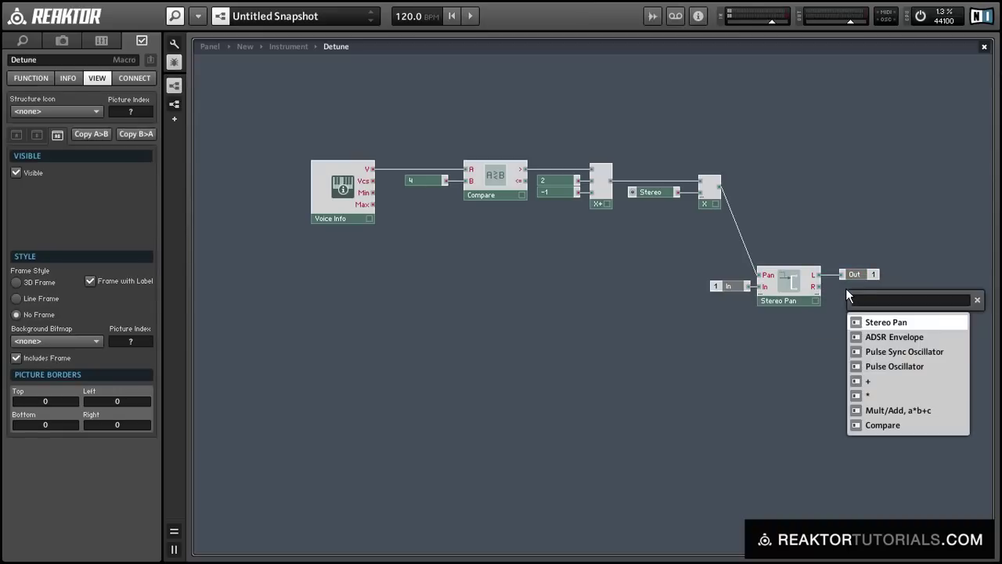
pyautogui.write('out')
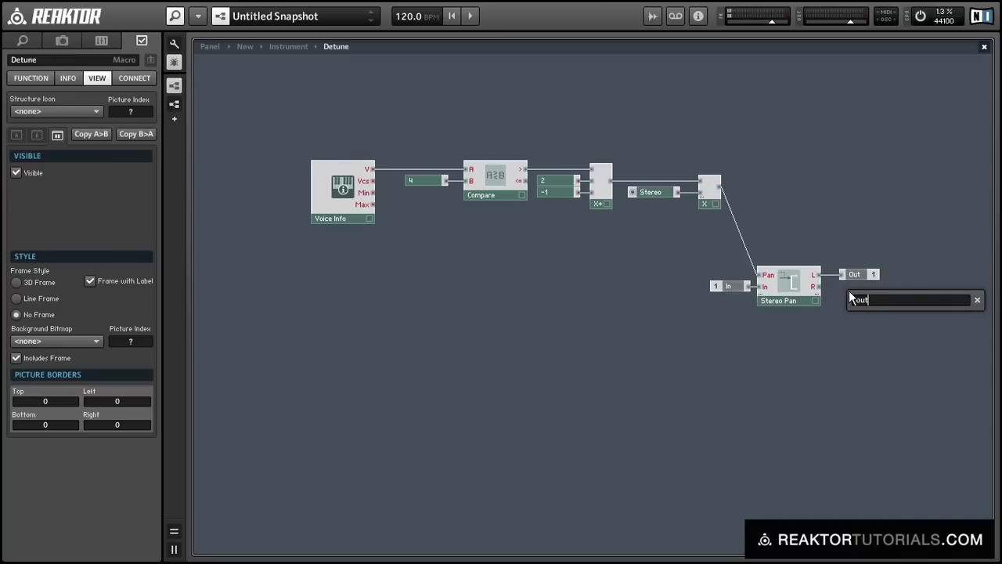
pyautogui.click(855, 274)
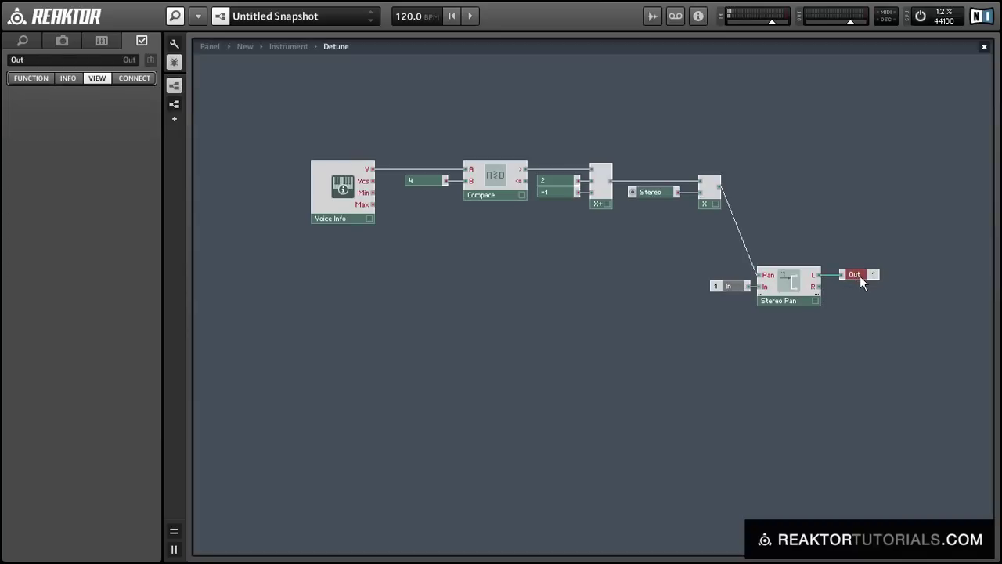
pyautogui.moveTo(860, 275); pyautogui.dragTo(843, 298)
# Back in the Instrument structure, put the Detune copy right of Pulse Sync and wire its second output to R.
pyautogui.doubleClick(820, 348)
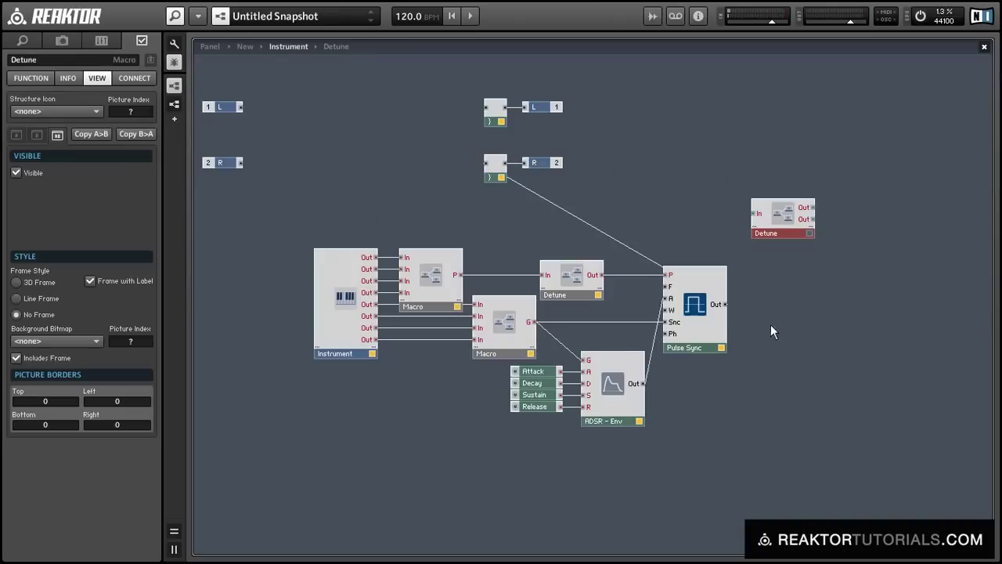
pyautogui.moveTo(772, 233); pyautogui.dragTo(487, 118)
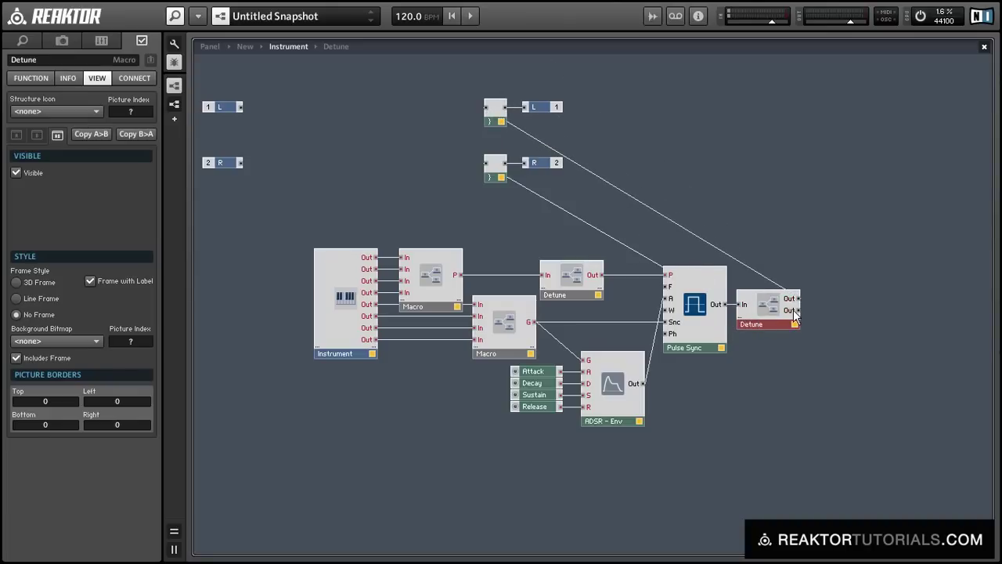
pyautogui.moveTo(796, 312); pyautogui.dragTo(511, 178)
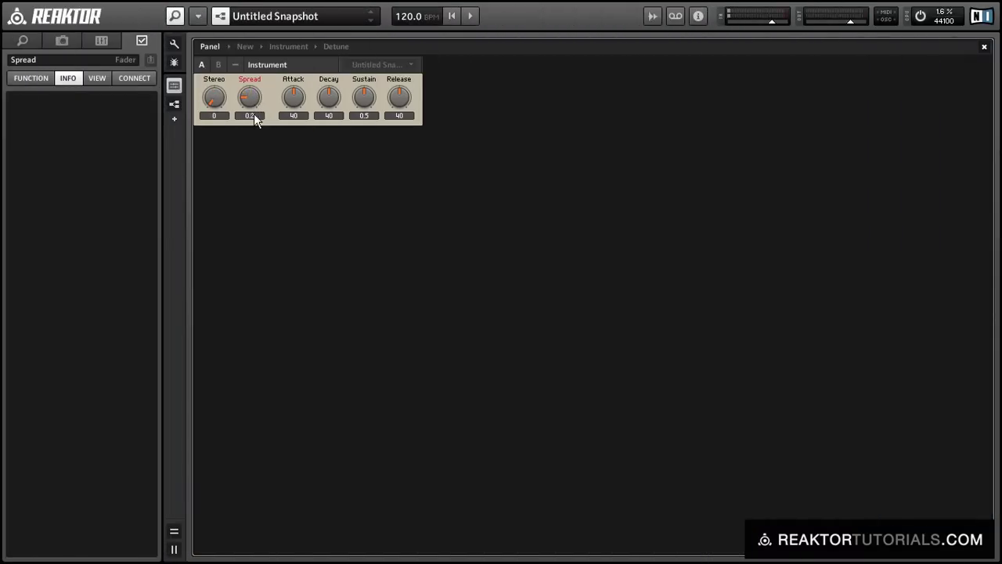
# Set the panel's Stereo knob to 1 and Spread to 0.11, then deselect the knob.
pyautogui.moveTo(217, 103); pyautogui.dragTo(183, 6)
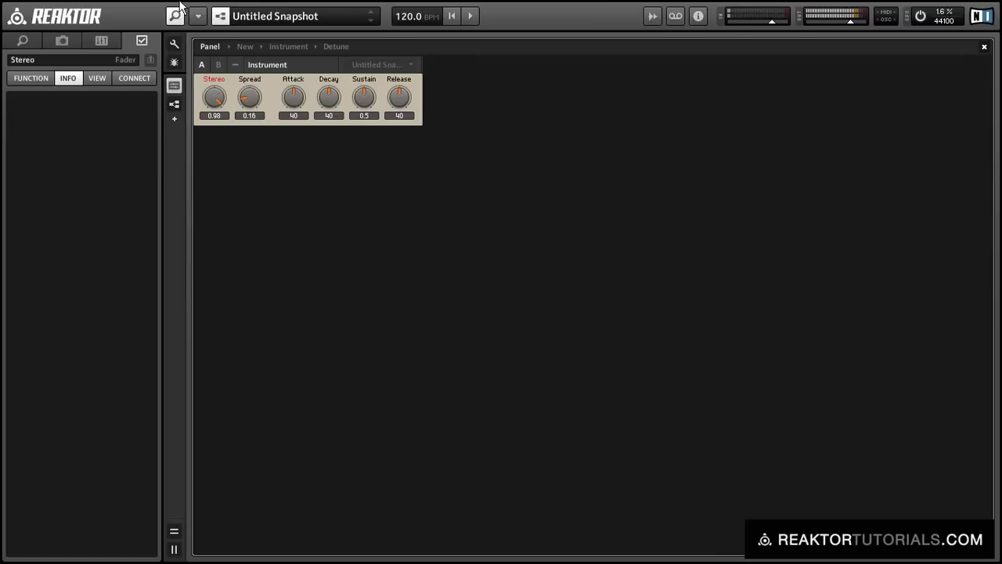
pyautogui.moveTo(216, 110)
pyautogui.mouseDown()
pyautogui.moveTo(216, 79)
pyautogui.moveTo(249, 102)
pyautogui.moveTo(212, 117)
pyautogui.mouseUp()
pyautogui.moveTo(196, 207); pyautogui.dragTo(164, 116)
pyautogui.click(306, 224)
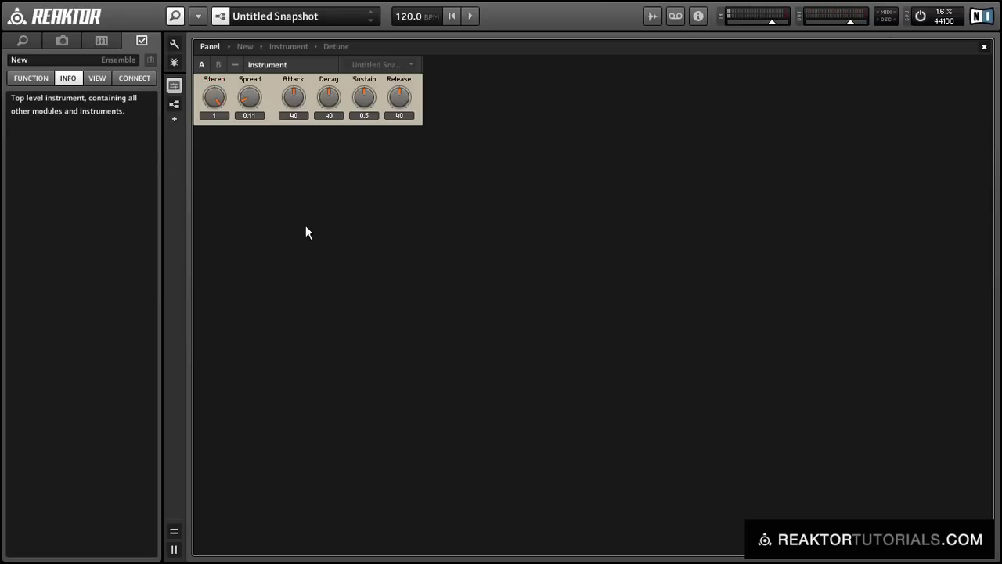